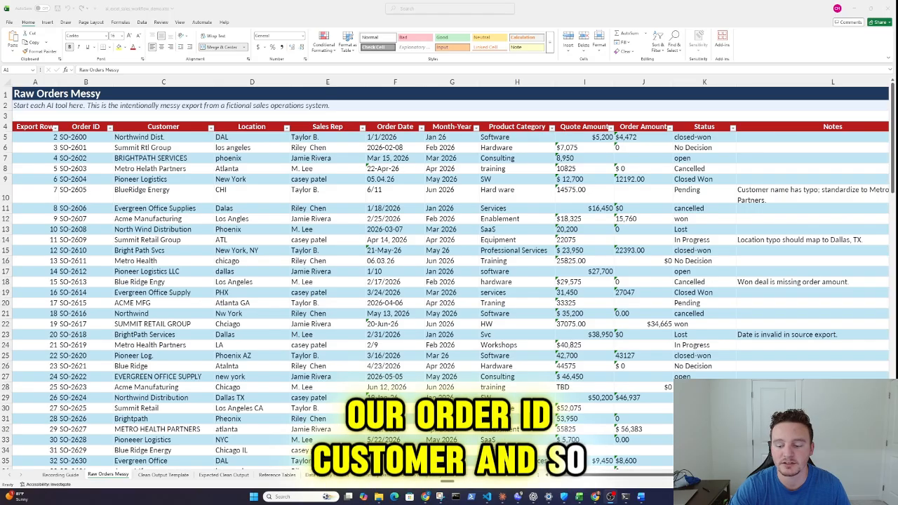
# Open Copilot beside the Raw Orders Messy sheet and review its editing modes and AI model choices.
pyautogui.hotkey('ctrl', 'c')
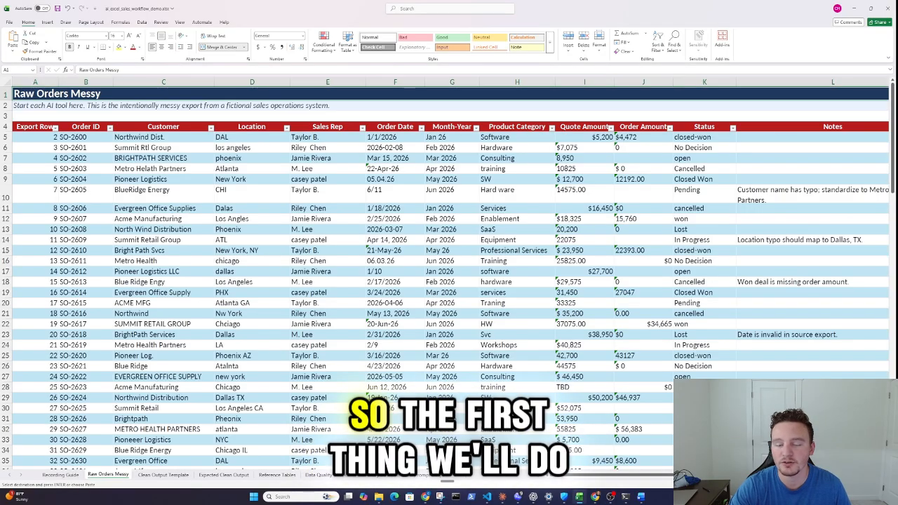
pyautogui.click(873, 452)
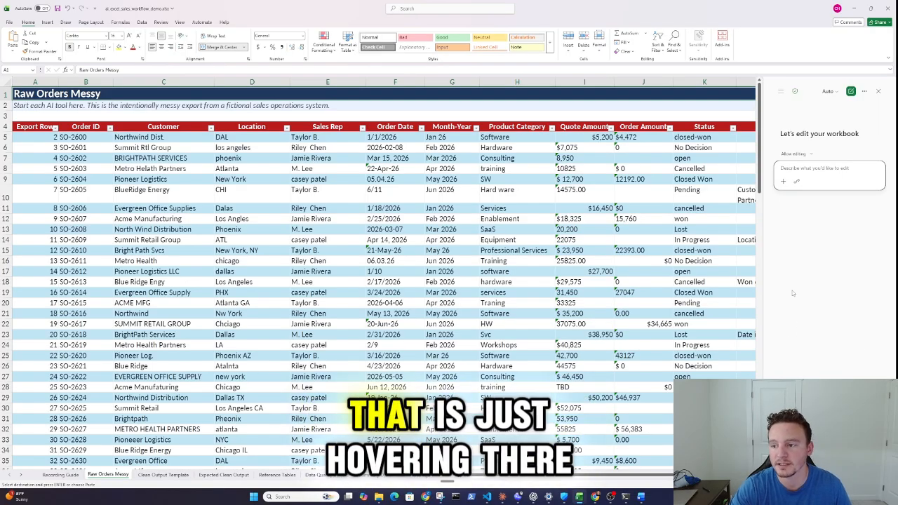
pyautogui.click(803, 154)
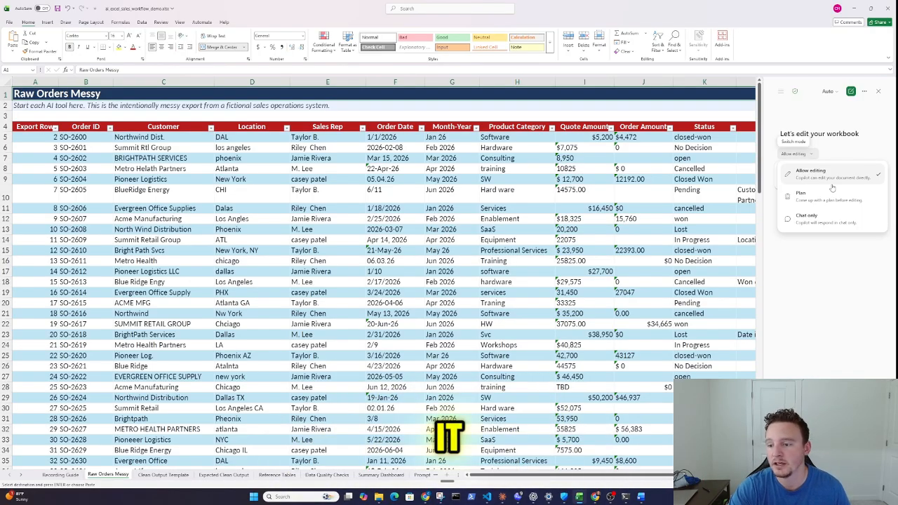
pyautogui.click(814, 129)
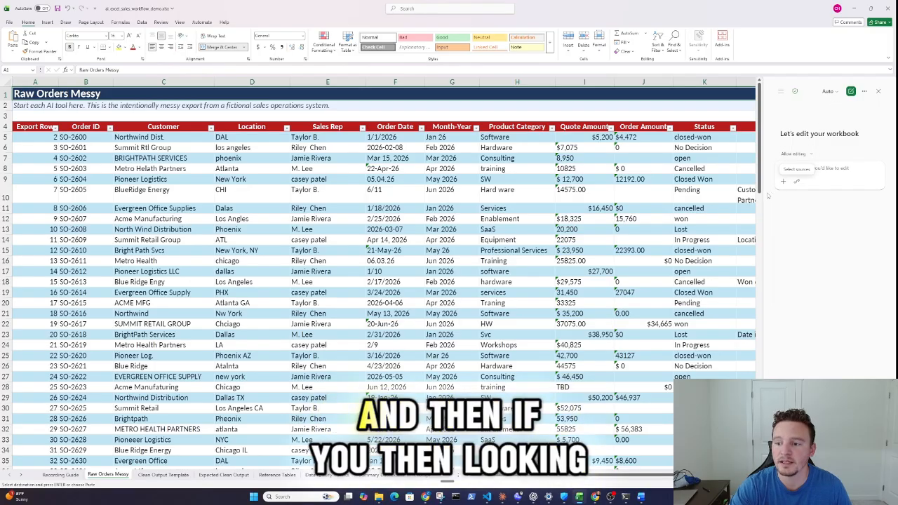
pyautogui.click(829, 92)
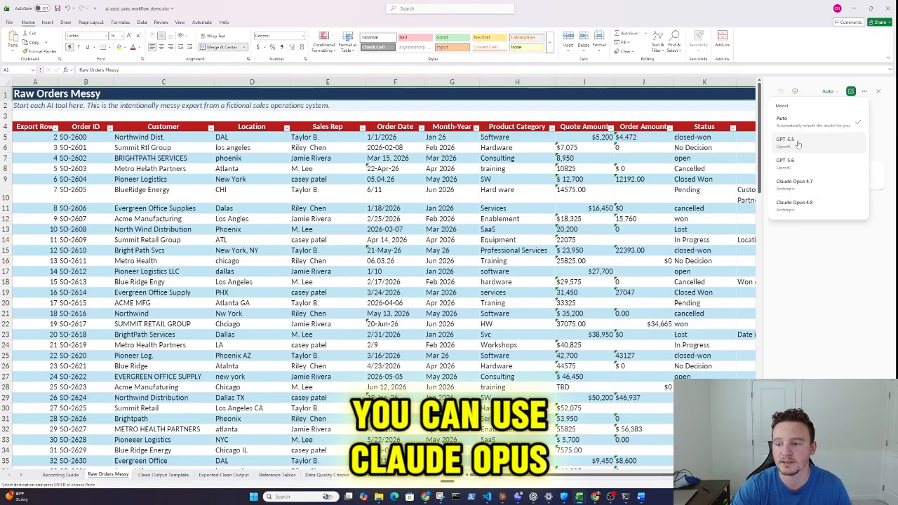
pyautogui.click(873, 124)
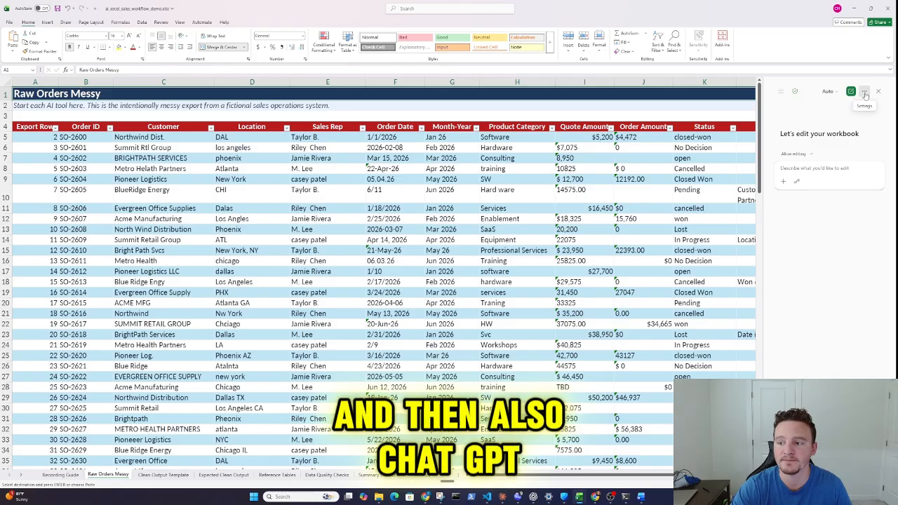
# Review the list of skills offered in Copilot's skill management settings.
pyautogui.click(864, 92)
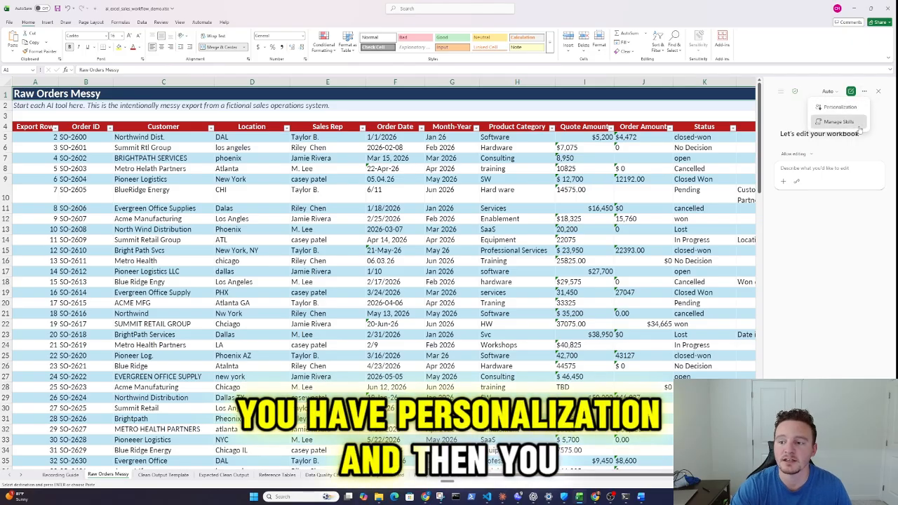
pyautogui.click(857, 122)
pyautogui.click(864, 165)
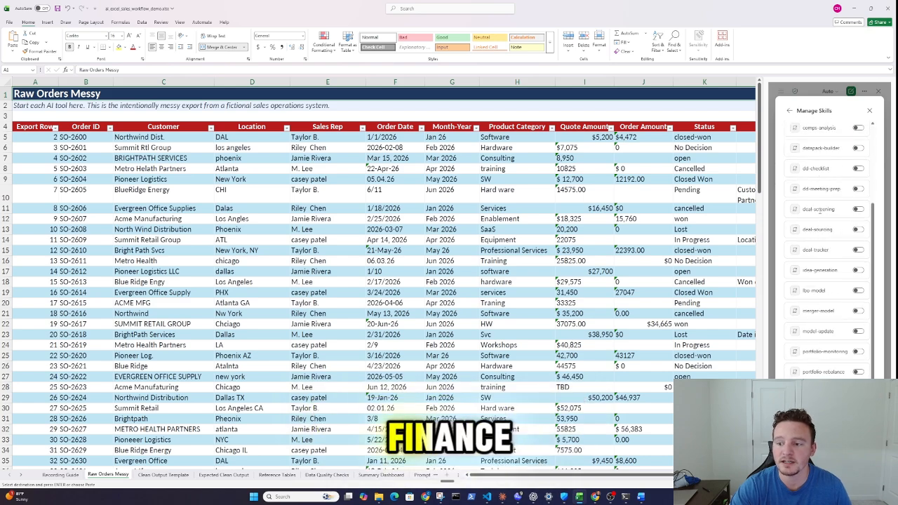
pyautogui.click(851, 92)
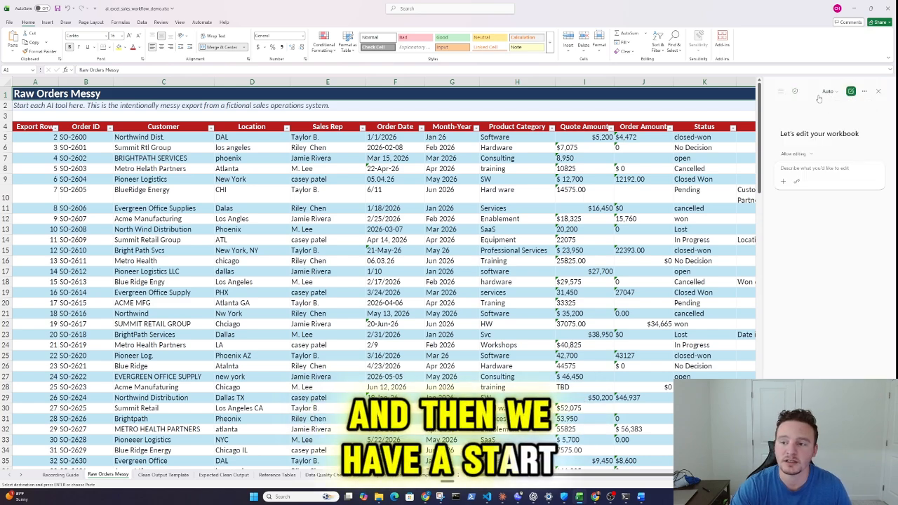
# Browse the sources that Copilot can connect to and the options for adding content to a prompt.
pyautogui.click(797, 182)
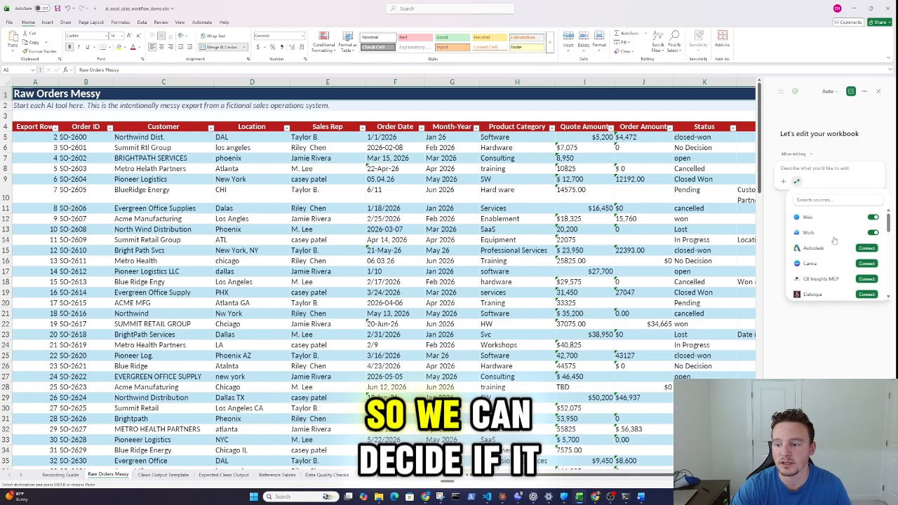
pyautogui.scroll(-2, 839, 226)
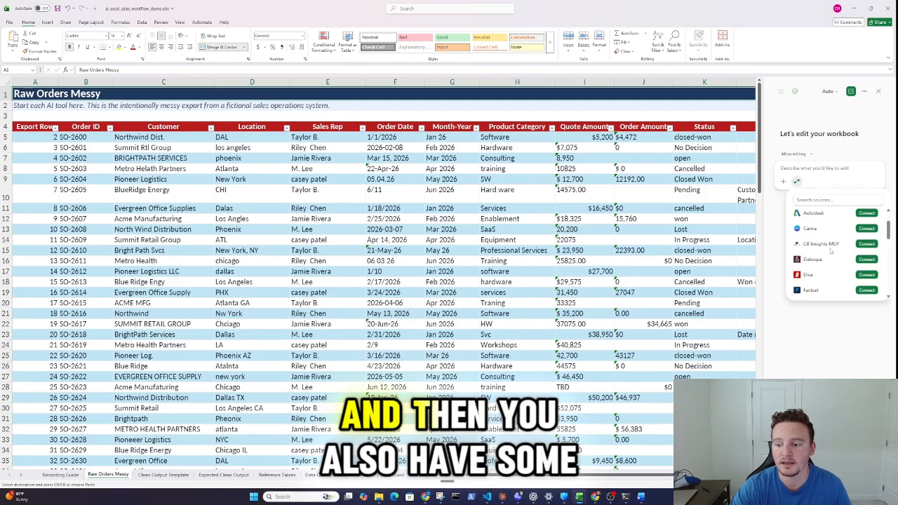
pyautogui.scroll(-3, 829, 257)
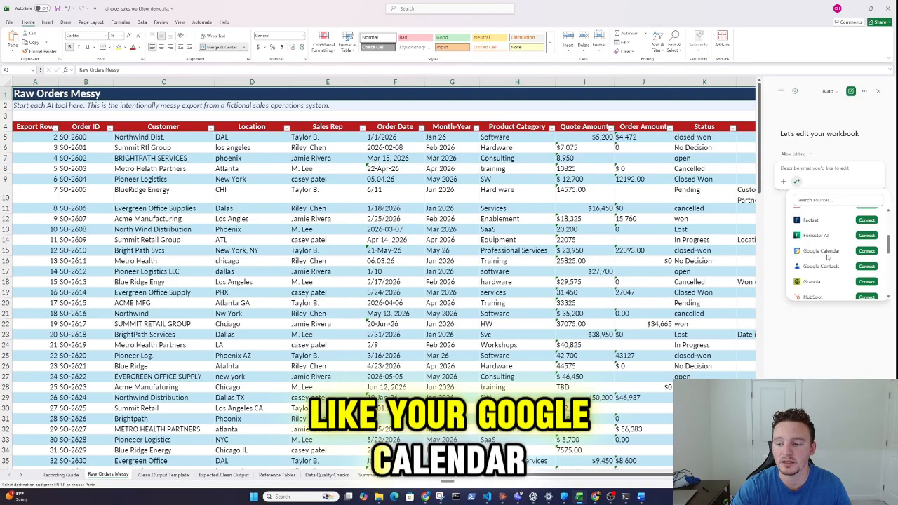
pyautogui.scroll(-4, 828, 256)
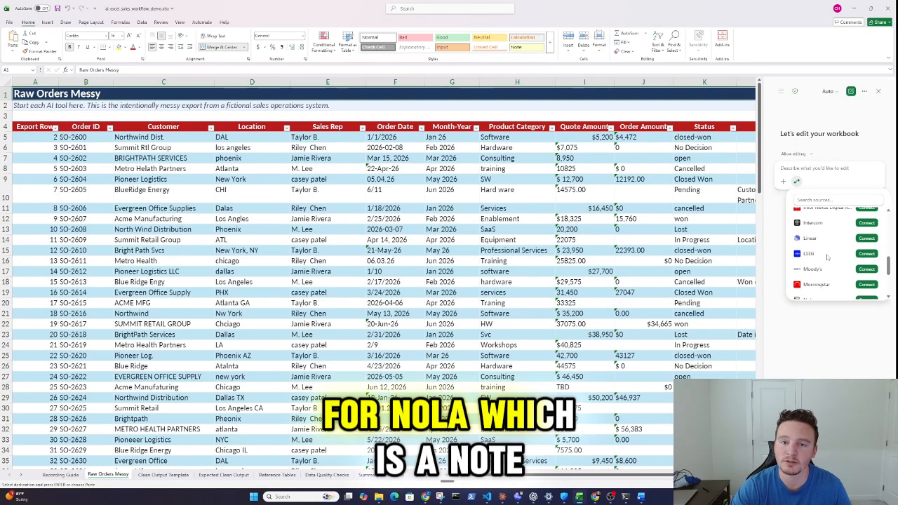
pyautogui.scroll(-3, 828, 257)
pyautogui.scroll(-1, 828, 258)
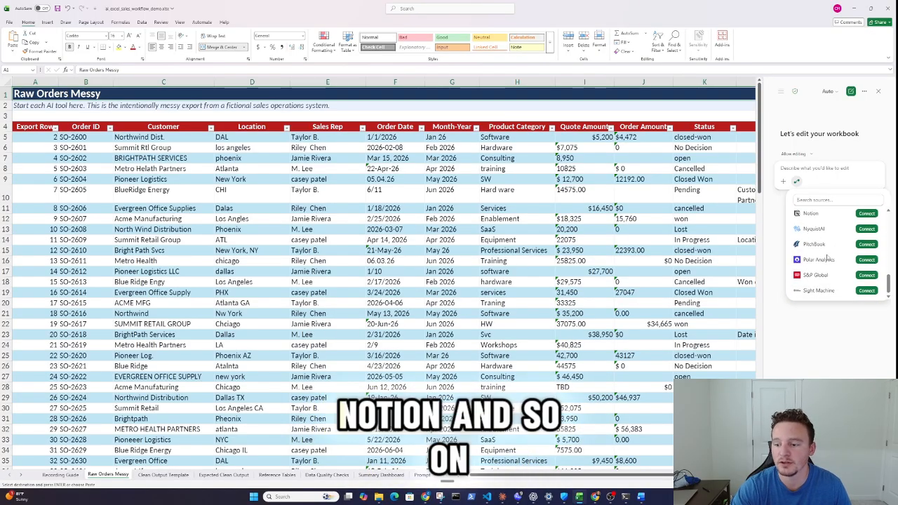
pyautogui.click(798, 328)
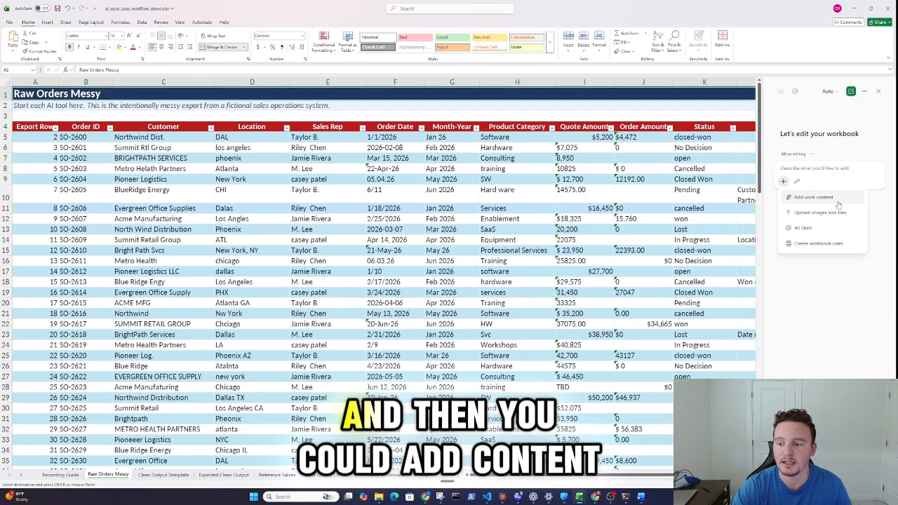
pyautogui.click(783, 181)
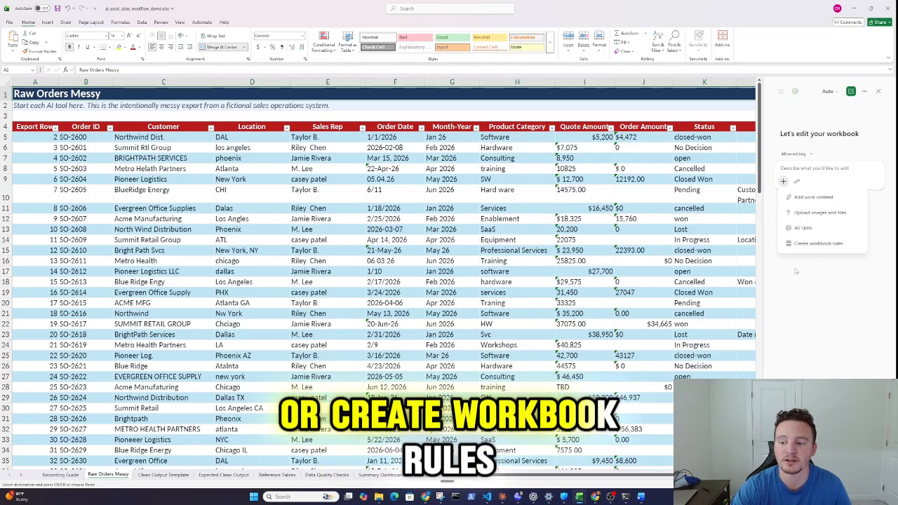
# Ask Copilot what problems it sees in the Raw Orders Messy sheet and what cleaning steps it recommends before creating a report.
pyautogui.hotkey('ctrl', 'v')
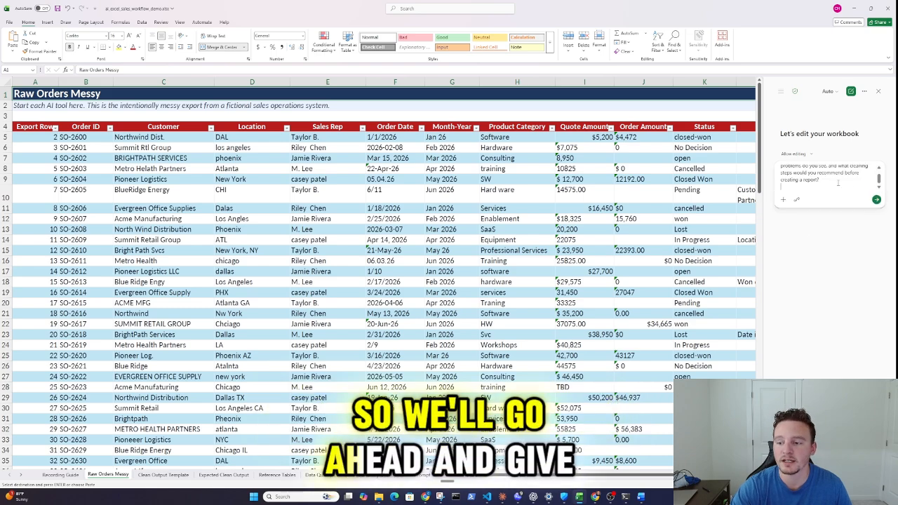
pyautogui.scroll(1, 828, 185)
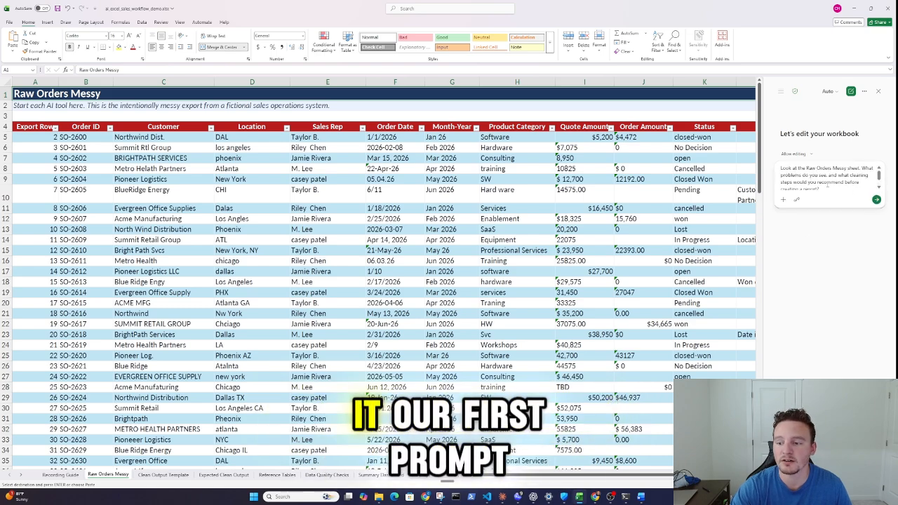
pyautogui.click(876, 199)
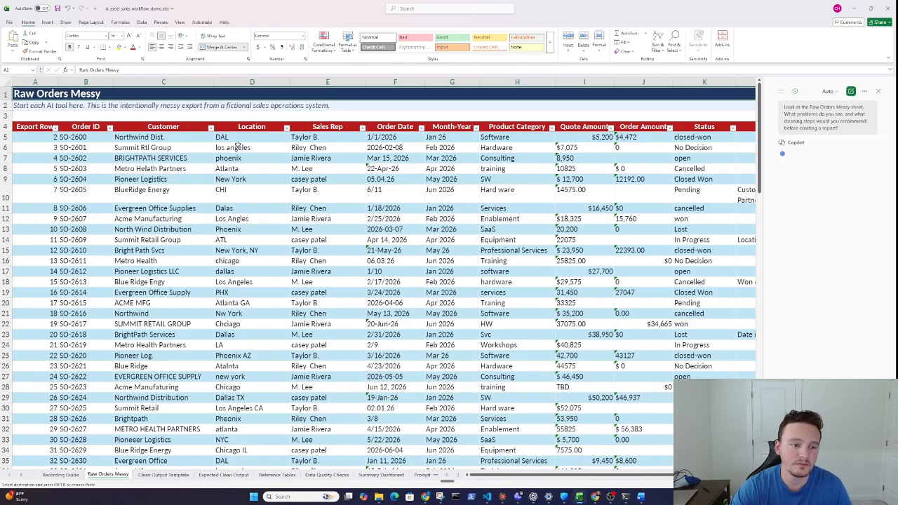
# Examine the Customer, Location, Sales Rep and Order Date columns for inconsistent spelling and formatting.
pyautogui.click(192, 147)
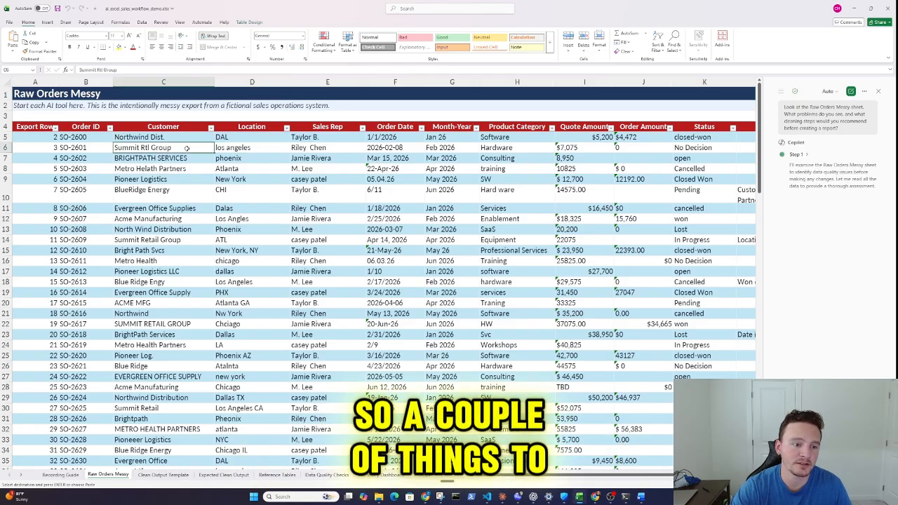
pyautogui.click(270, 135)
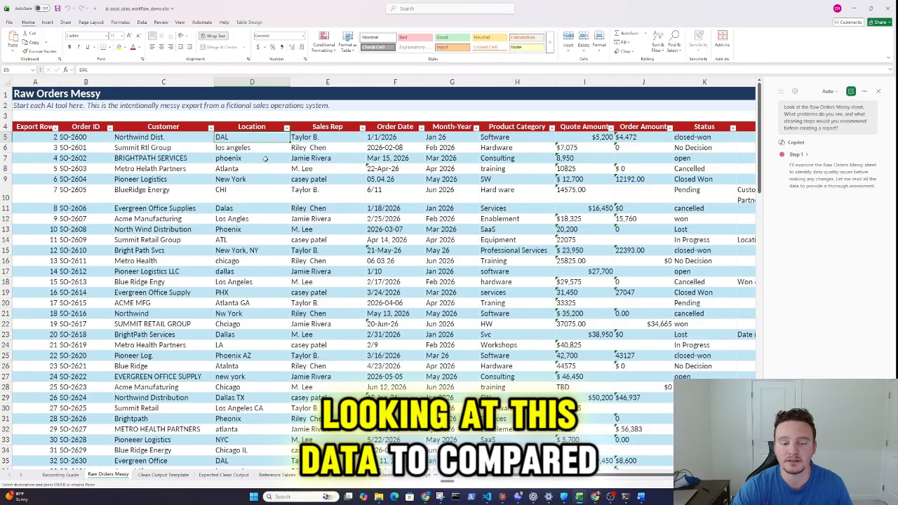
pyautogui.click(257, 158)
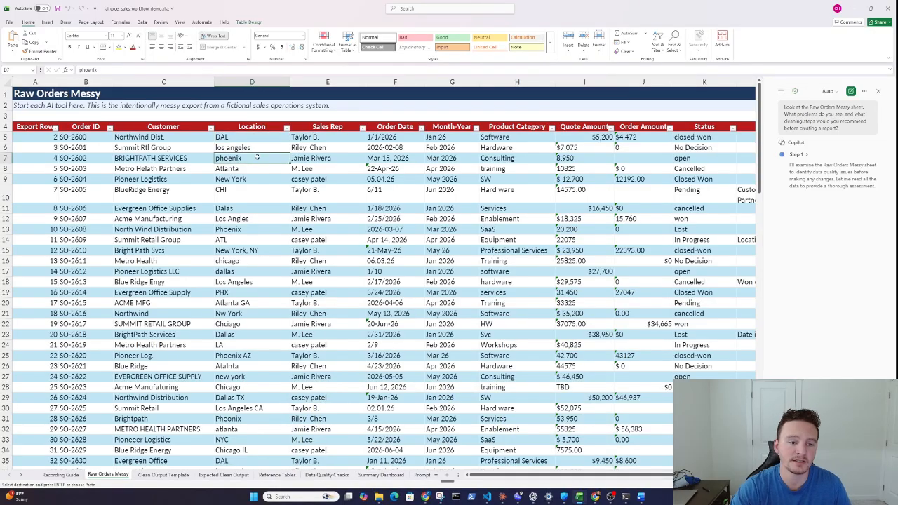
pyautogui.click(251, 169)
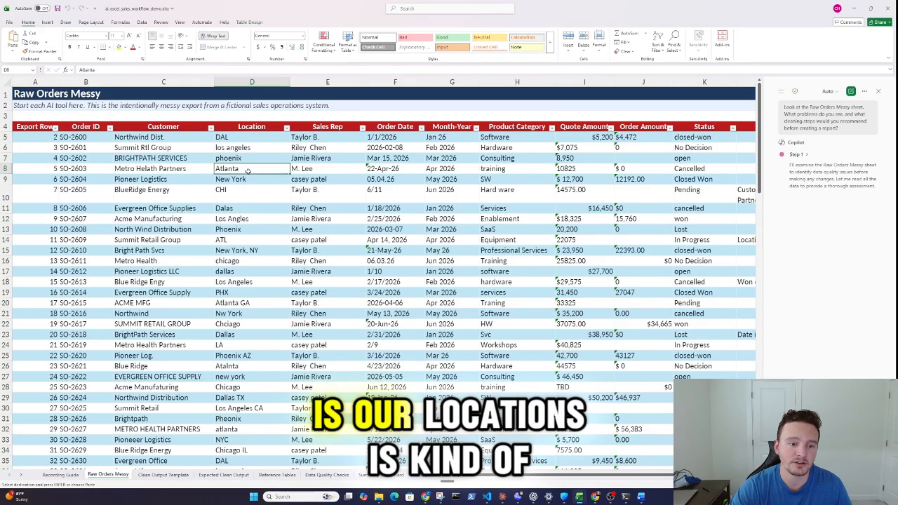
pyautogui.click(262, 206)
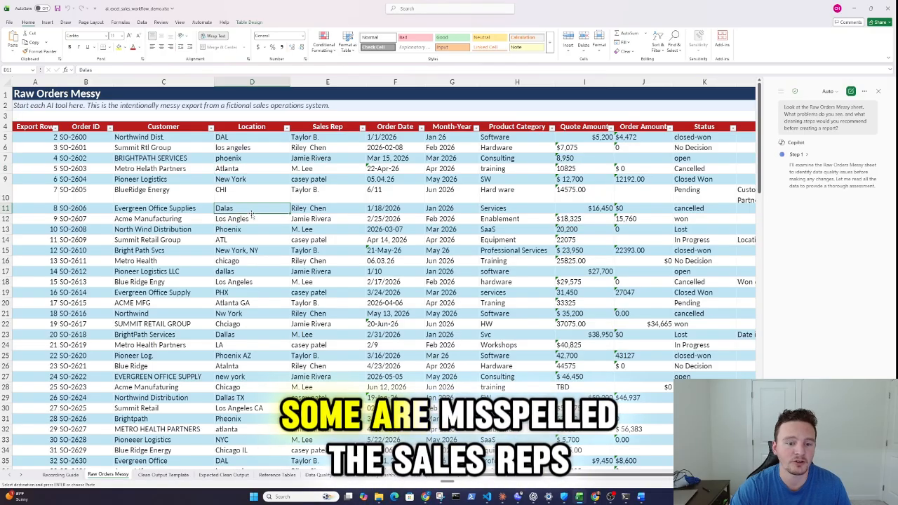
pyautogui.click(327, 190)
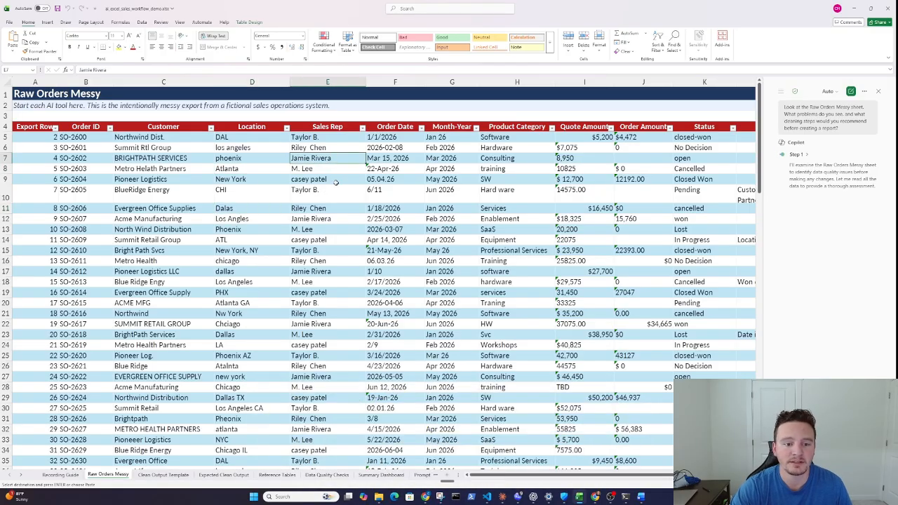
pyautogui.click(394, 148)
pyautogui.click(392, 180)
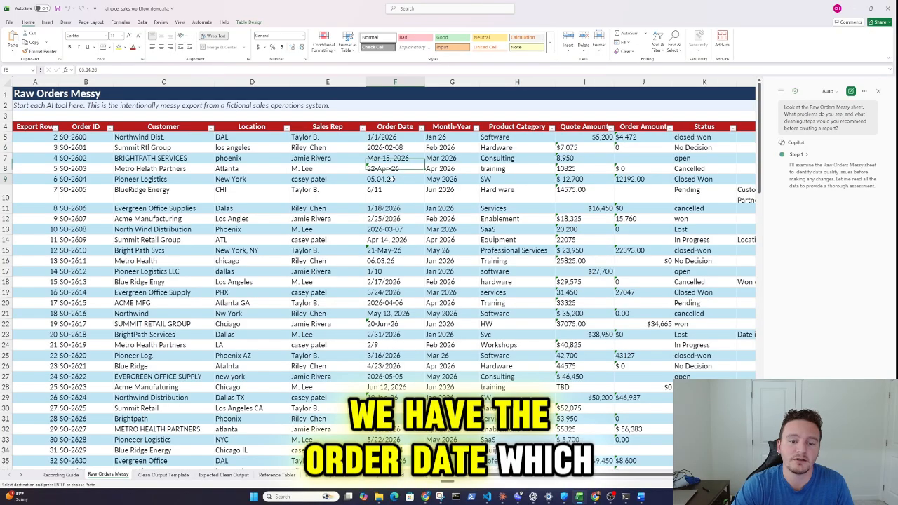
pyautogui.scroll(-1, 411, 206)
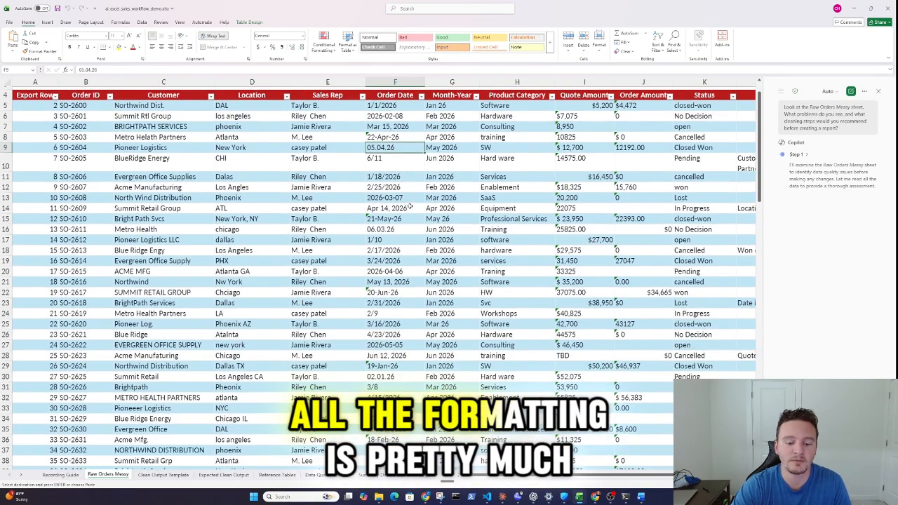
pyautogui.scroll(1, 410, 206)
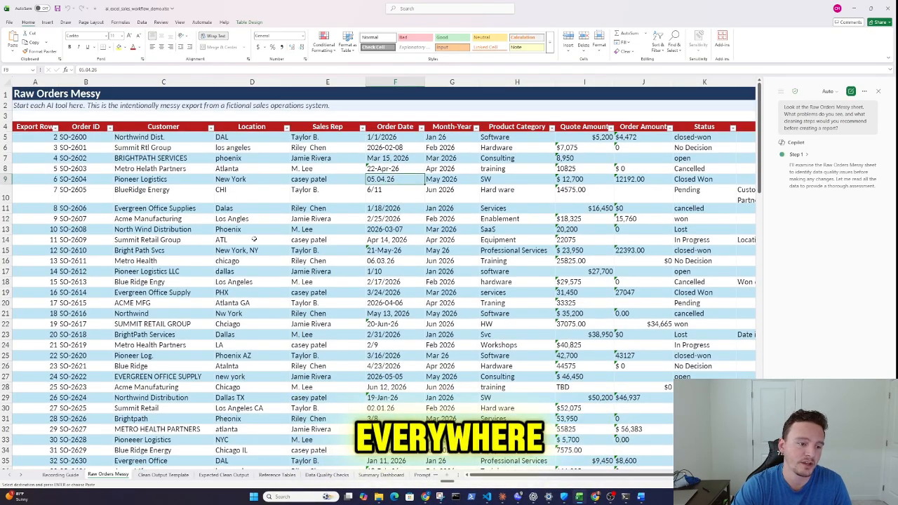
# Check the Order ID column for duplicates and the Quote Amount column for inconsistent number formats.
pyautogui.scroll(-4, 81, 164)
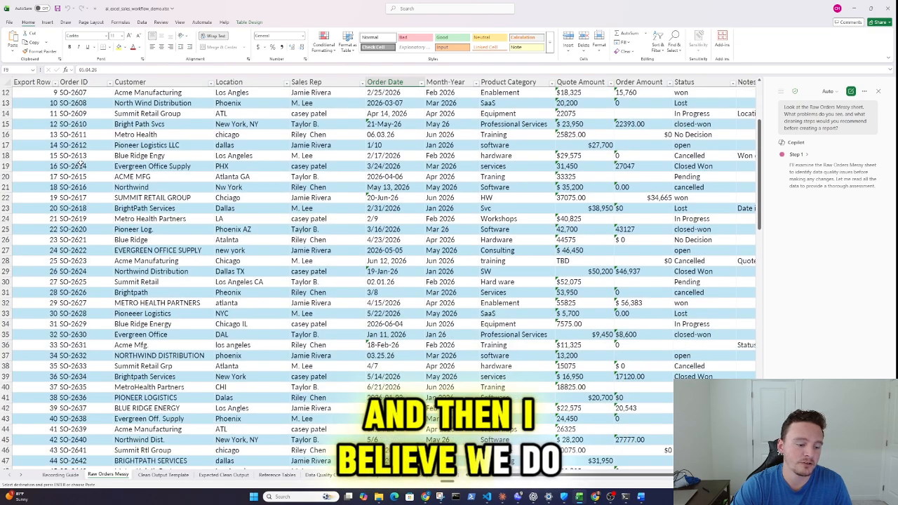
pyautogui.click(82, 240)
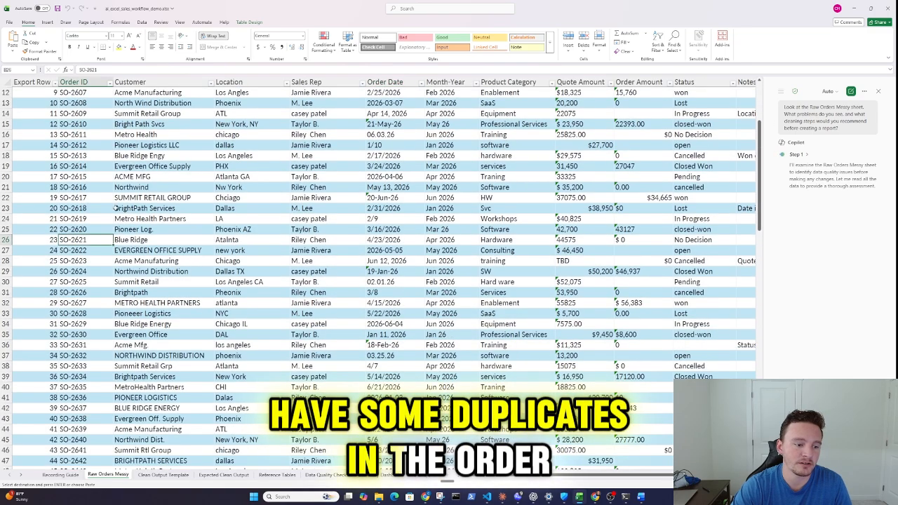
pyautogui.scroll(4, 512, 200)
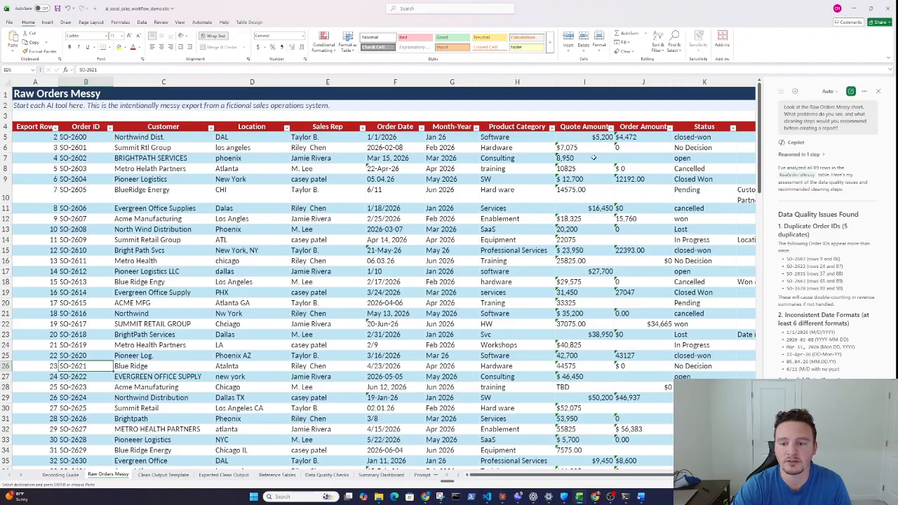
pyautogui.click(589, 146)
pyautogui.scroll(-2, 589, 147)
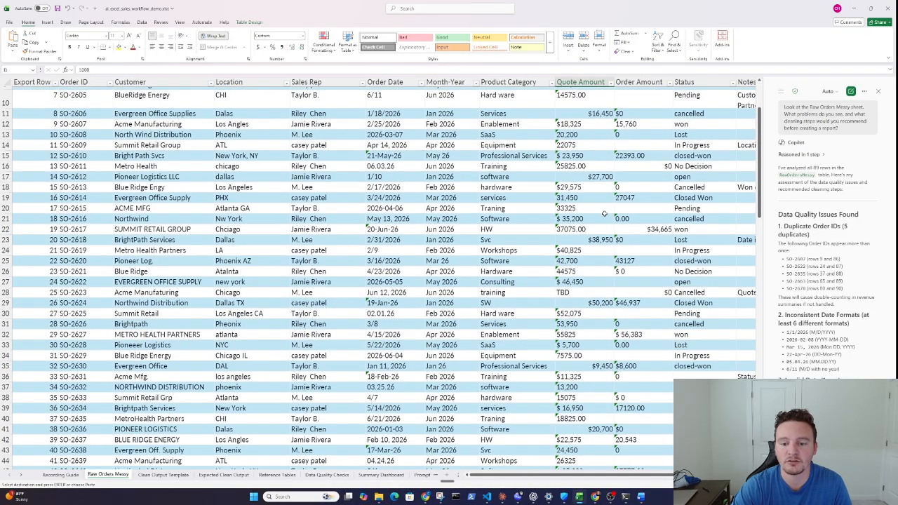
pyautogui.scroll(2, 586, 145)
pyautogui.hscroll(1, 547, 144)
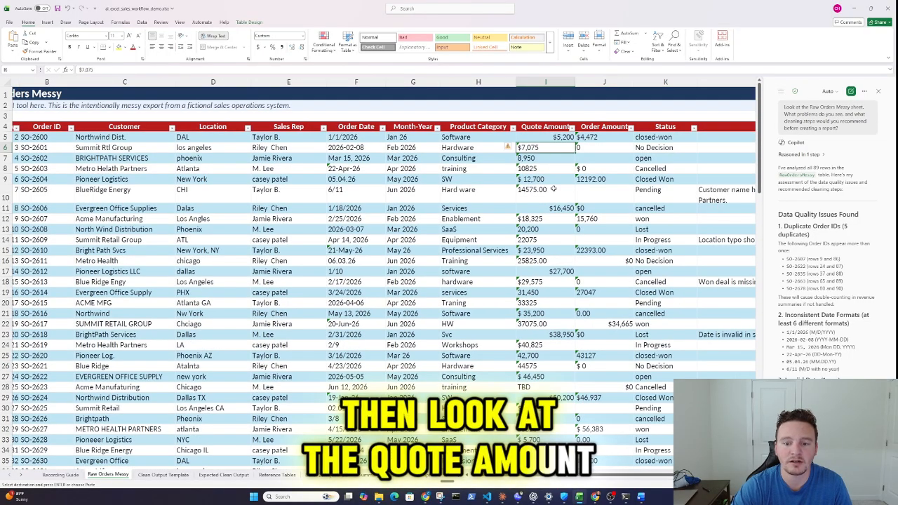
pyautogui.click(546, 168)
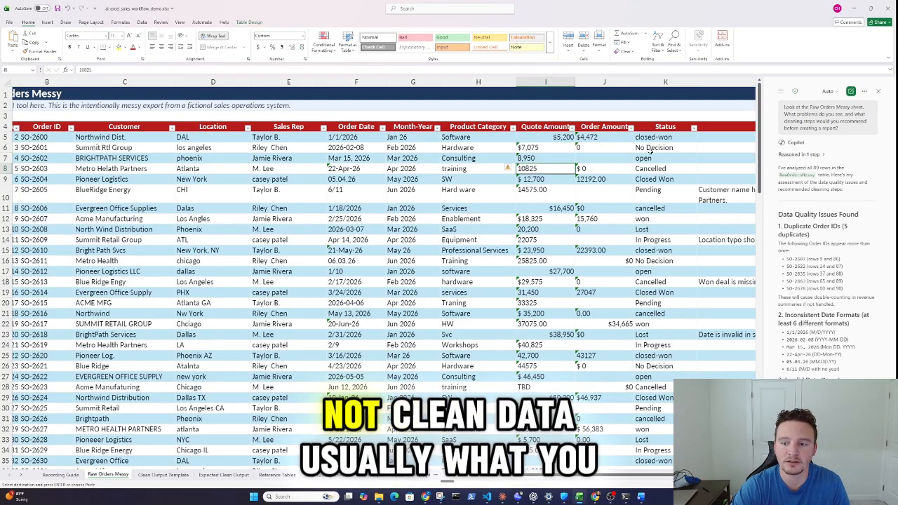
pyautogui.scroll(-3, 692, 258)
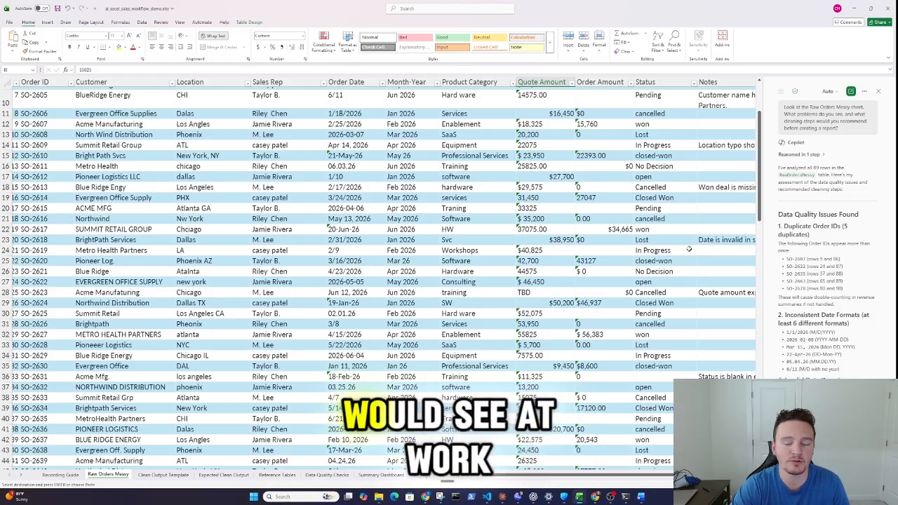
# Skim the remaining Raw Orders Messy rows and read through Copilot's list of data quality issues.
pyautogui.scroll(-5, 689, 254)
pyautogui.scroll(-2, 688, 251)
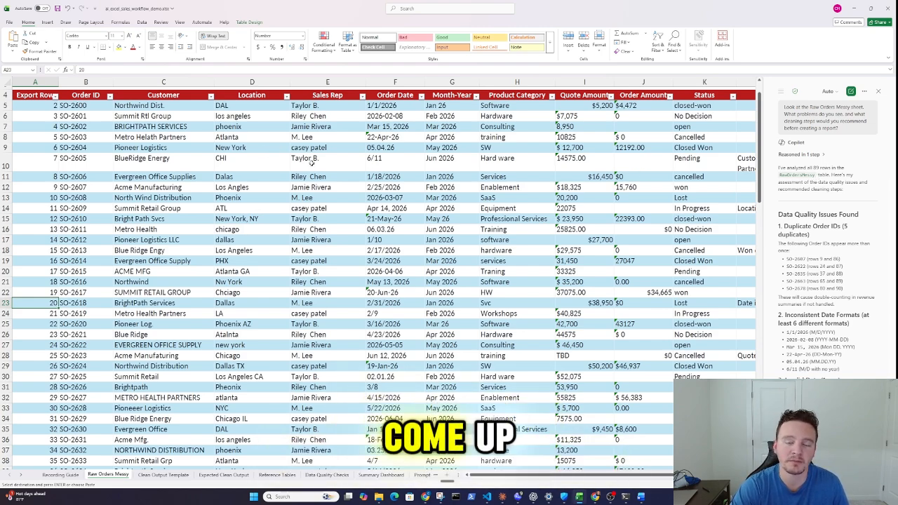
pyautogui.scroll(-5, 826, 170)
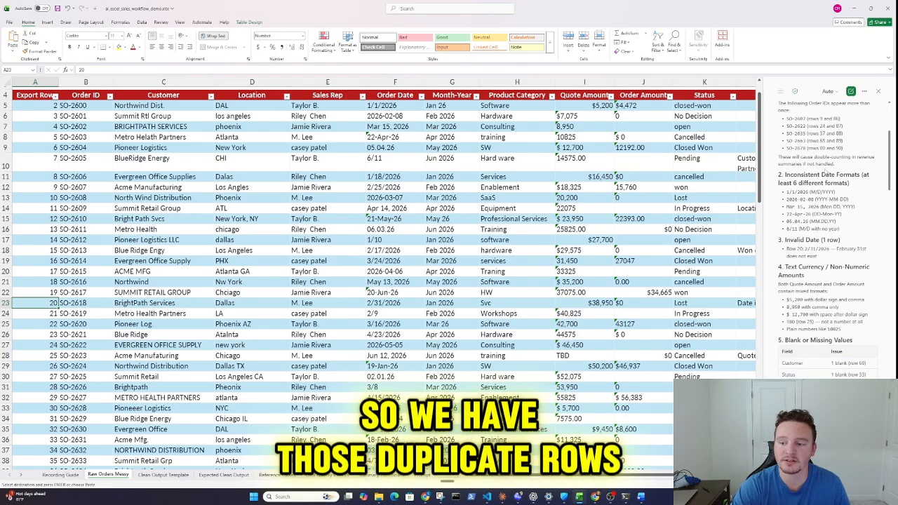
pyautogui.scroll(-2, 826, 171)
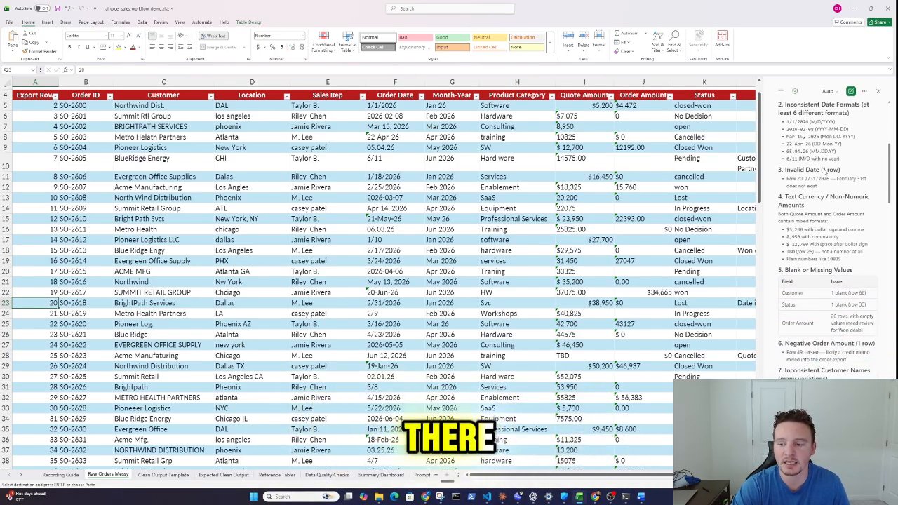
pyautogui.scroll(-10, 831, 169)
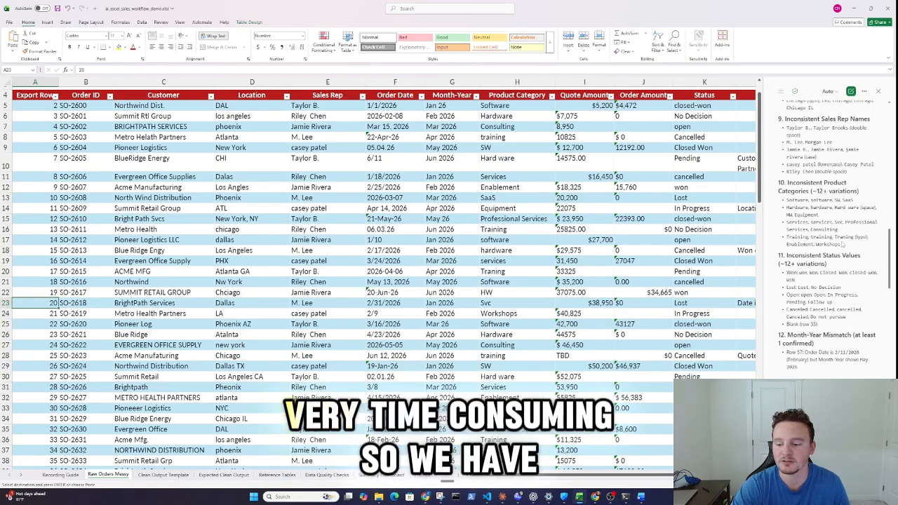
# Read Copilot's recommended cleaning steps and the summary statistics for the raw orders.
pyautogui.scroll(-5, 842, 237)
pyautogui.scroll(-3, 841, 237)
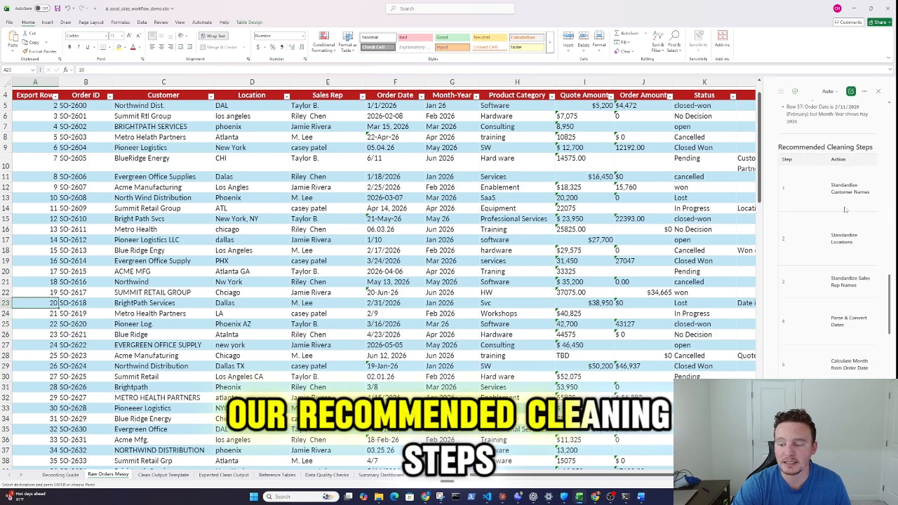
pyautogui.scroll(-5, 845, 209)
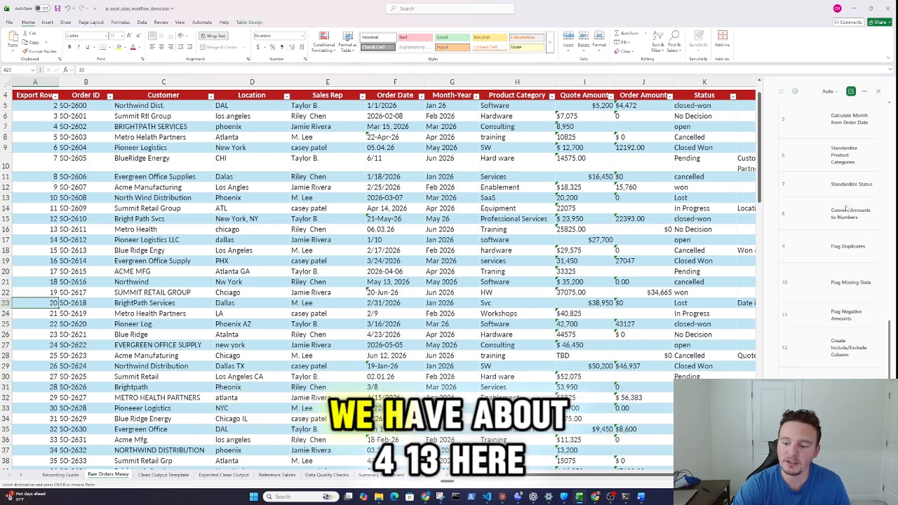
pyautogui.scroll(-2, 846, 209)
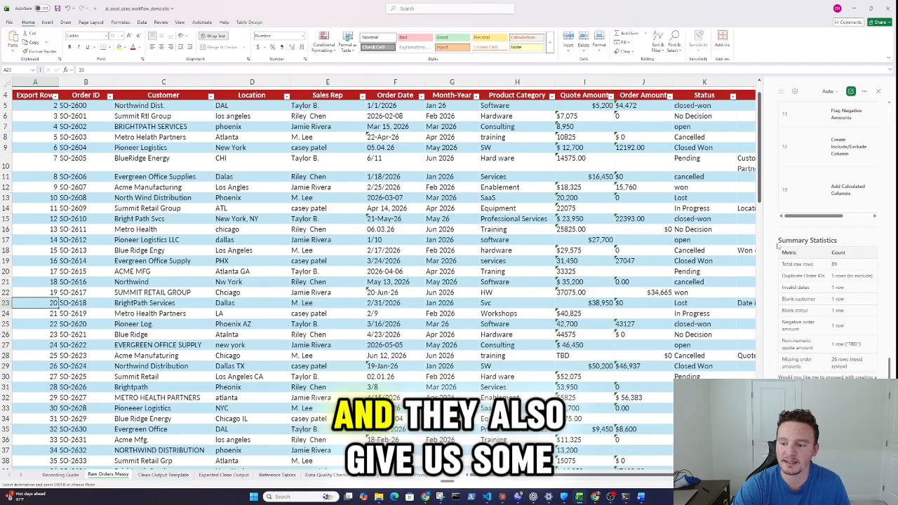
pyautogui.moveTo(783, 260); pyautogui.dragTo(835, 344)
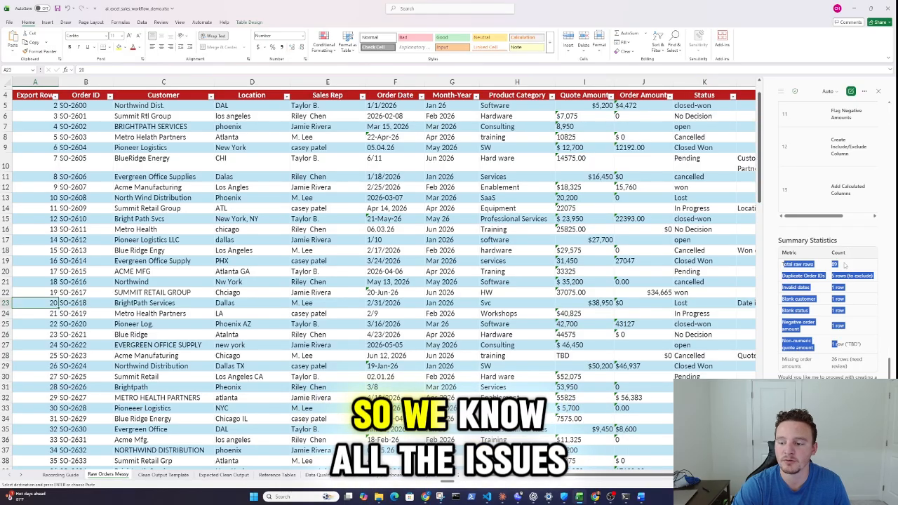
pyautogui.click(845, 264)
pyautogui.doubleClick(834, 265)
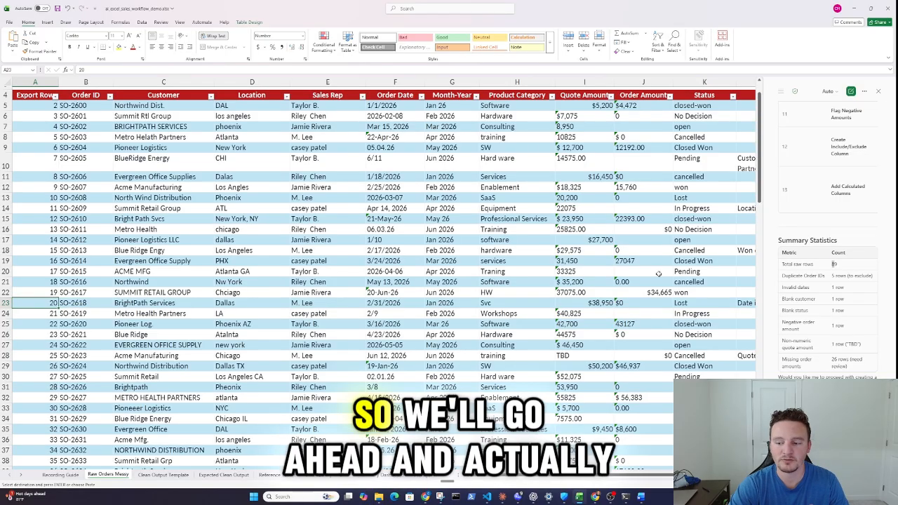
pyautogui.scroll(1, 341, 255)
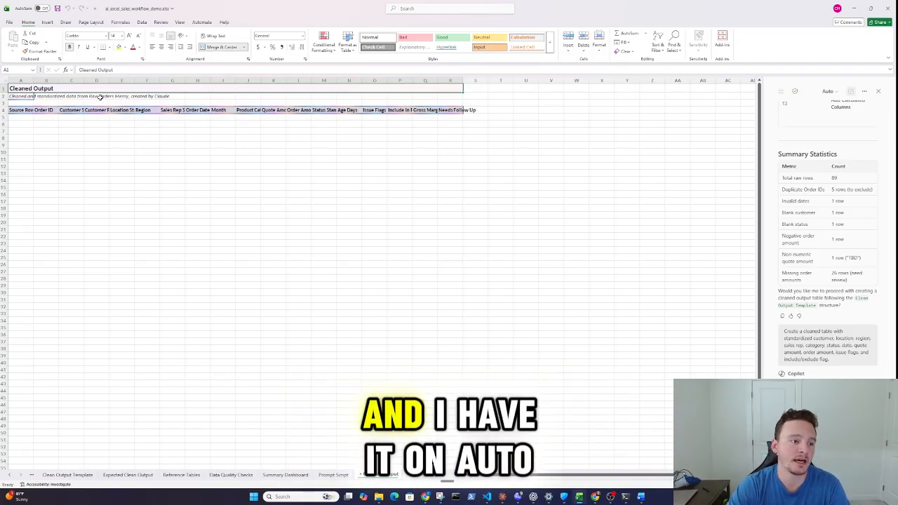
# Select cell B2 on the Cleaned Output sheet and read Copilot's report on the table's columns, issue breakdown, exclusion rules and conditional formatting.
pyautogui.click(65, 102)
pyautogui.click(39, 95)
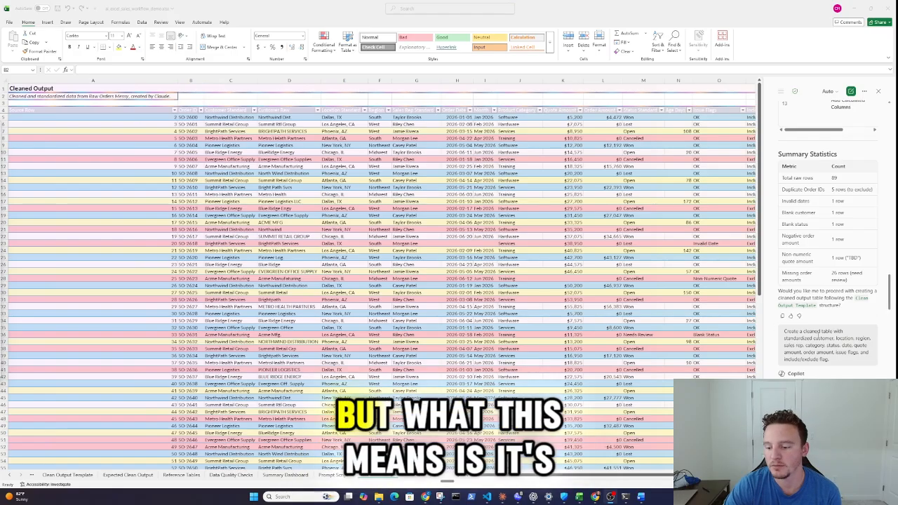
pyautogui.scroll(4, 819, 336)
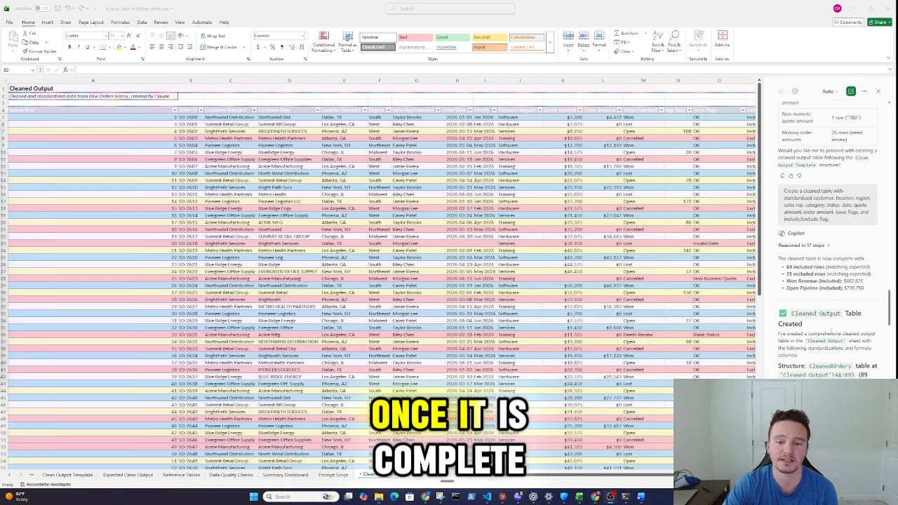
pyautogui.scroll(-2, 814, 231)
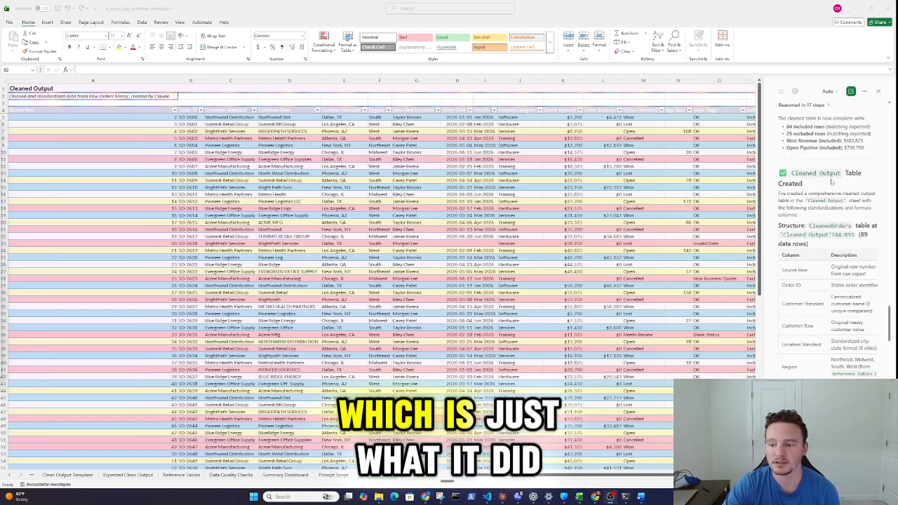
pyautogui.scroll(-1, 832, 183)
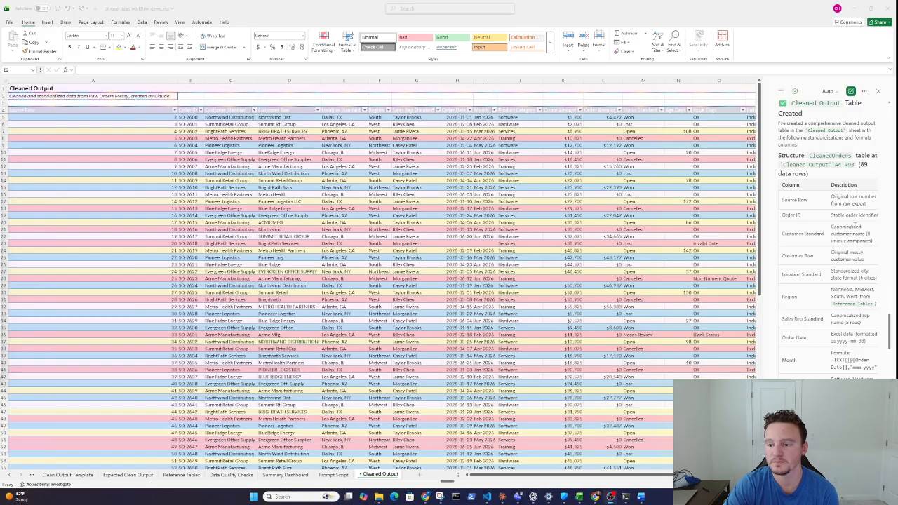
pyautogui.scroll(-1, 831, 200)
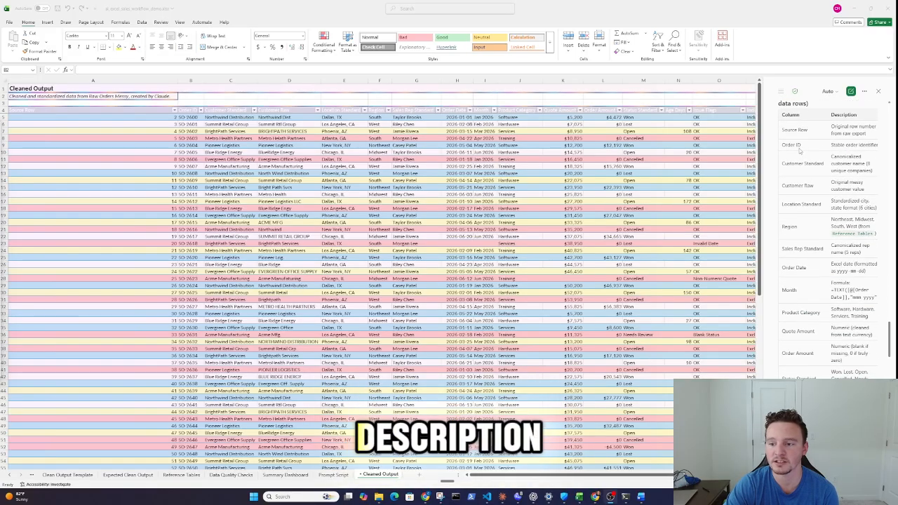
pyautogui.scroll(-5, 796, 144)
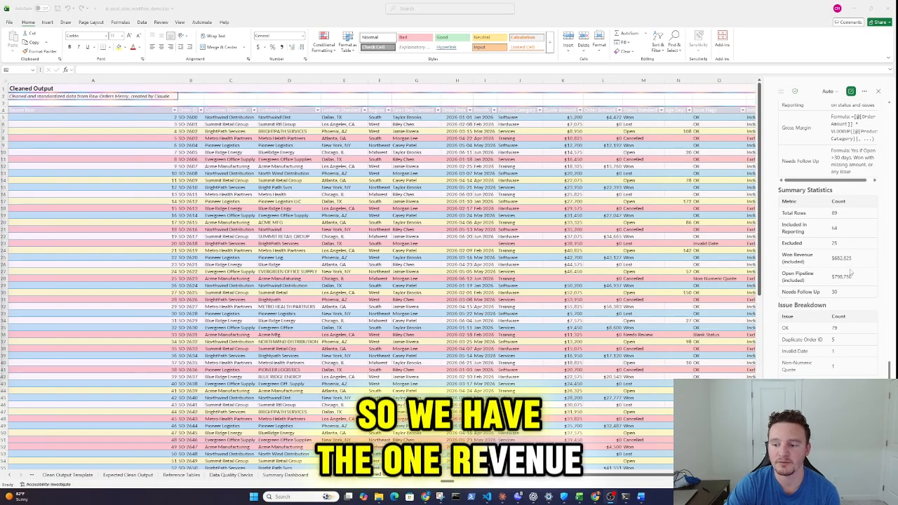
pyautogui.scroll(-3, 845, 273)
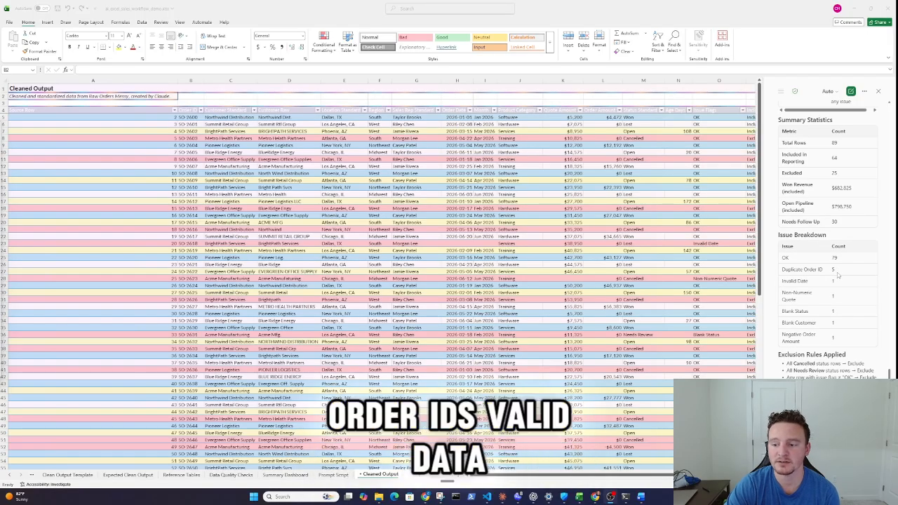
pyautogui.scroll(-3, 835, 281)
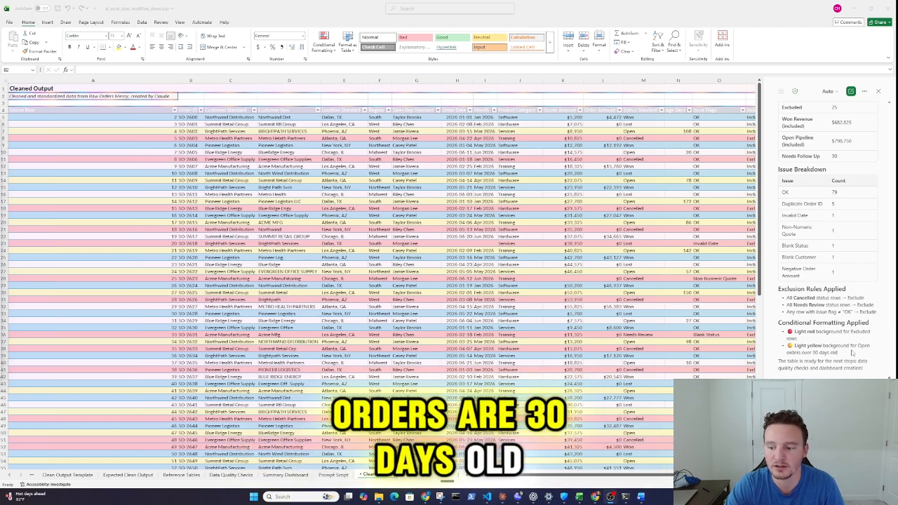
# Compare the rows and columns of the Cleaned Output sheet with those of the Expected Clean Output sheet.
pyautogui.scroll(-15, 279, 349)
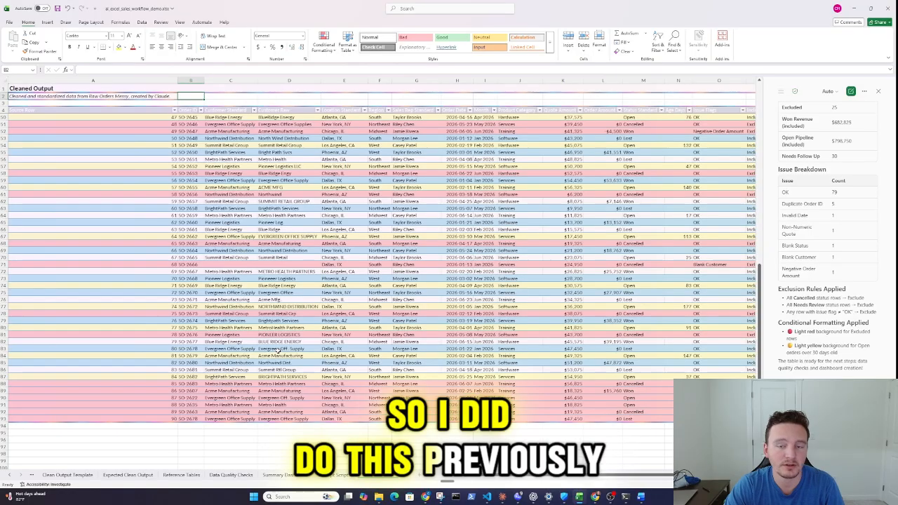
pyautogui.scroll(15, 278, 350)
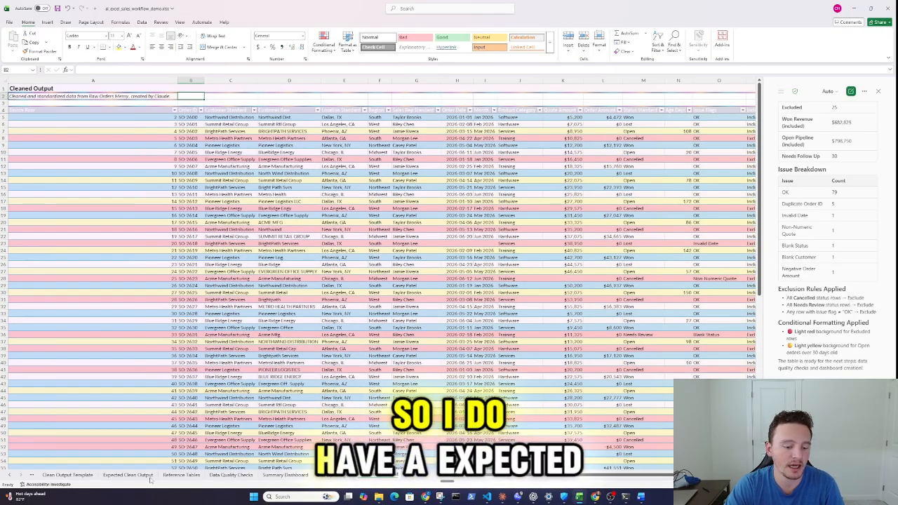
pyautogui.click(128, 475)
pyautogui.scroll(-5, 239, 260)
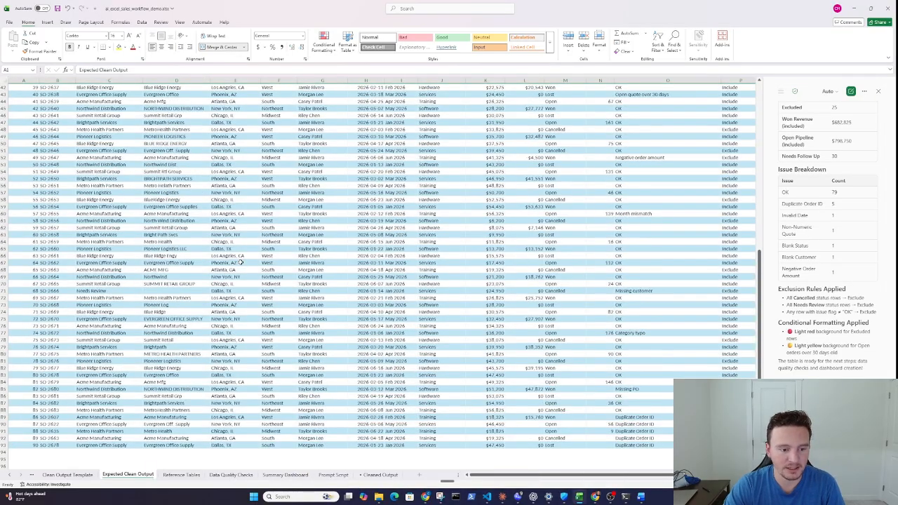
pyautogui.scroll(5, 239, 264)
pyautogui.scroll(-15, 237, 267)
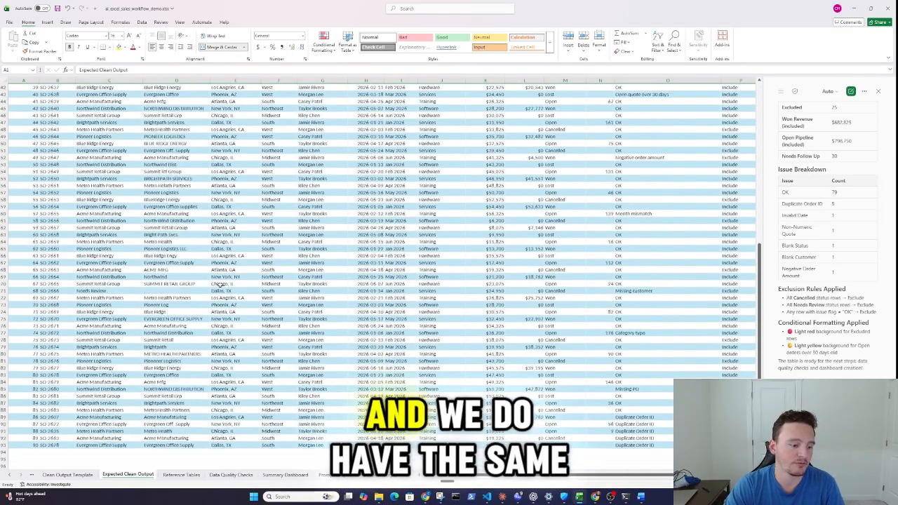
pyautogui.scroll(13, 203, 314)
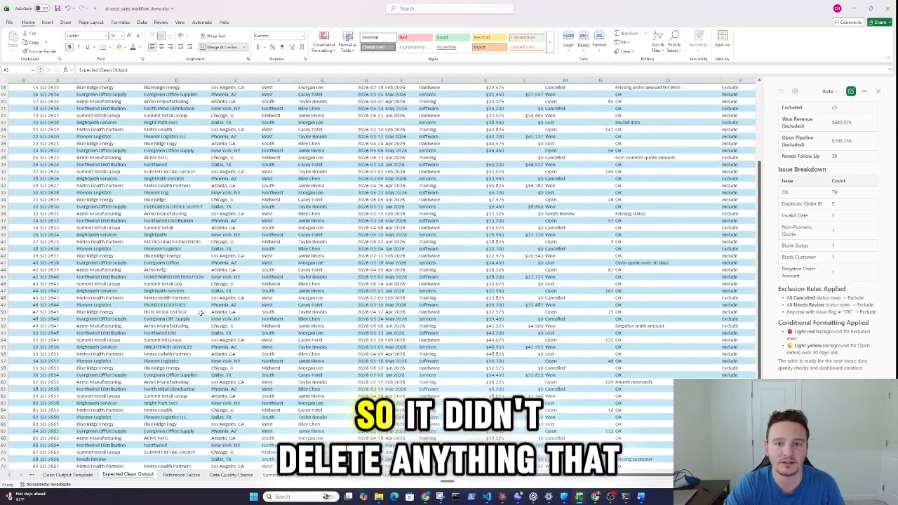
pyautogui.scroll(2, 204, 309)
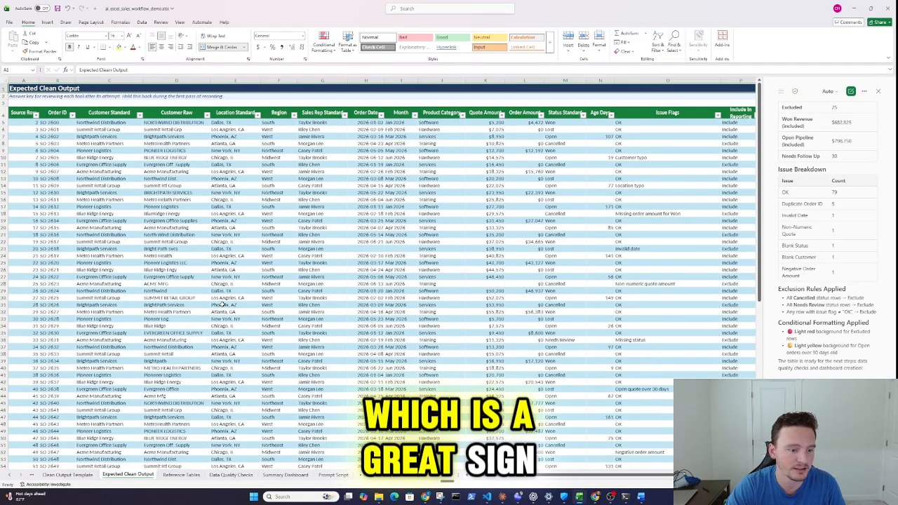
pyautogui.click(379, 475)
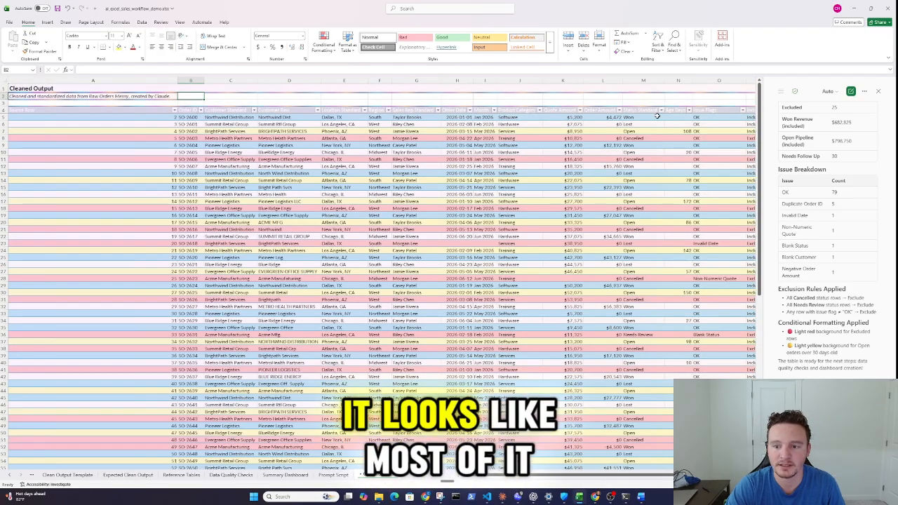
pyautogui.click(130, 475)
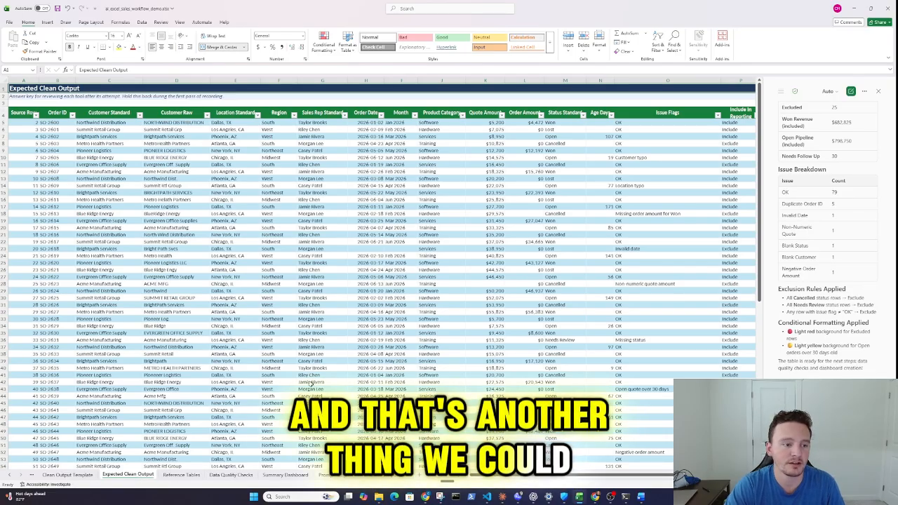
# View the Summary Dashboard and check the standardized locations down the Cleaned Output table.
pyautogui.click(284, 475)
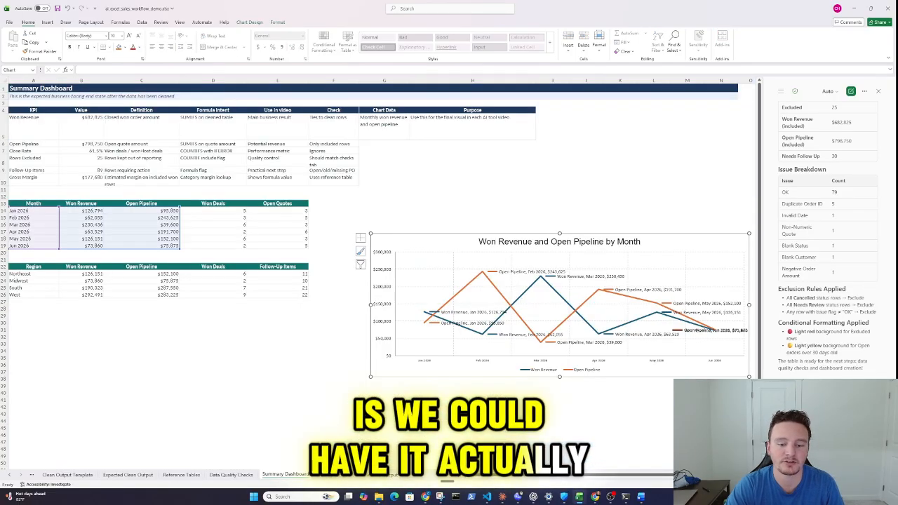
pyautogui.click(334, 475)
pyautogui.click(379, 475)
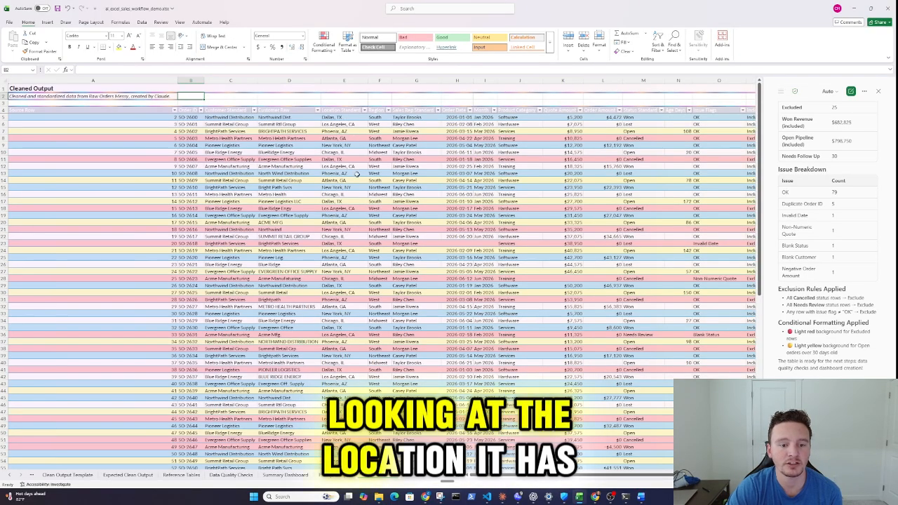
pyautogui.scroll(-4, 375, 254)
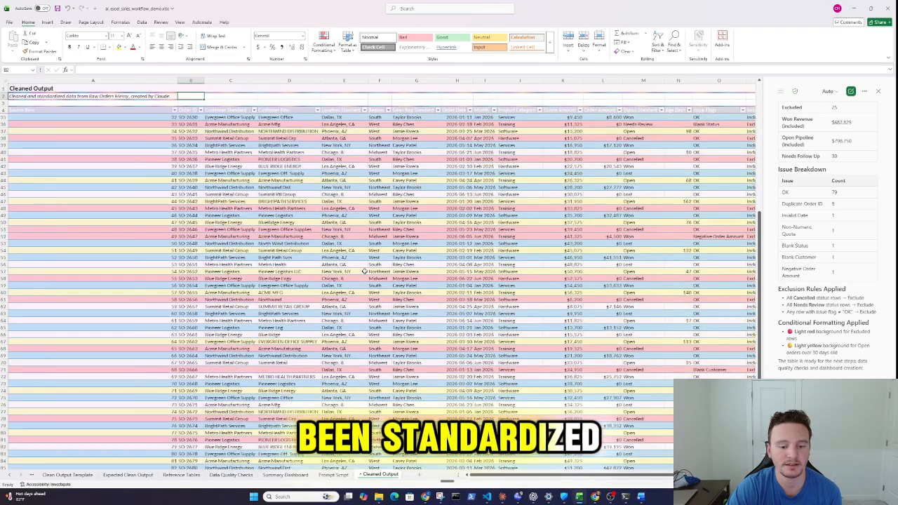
pyautogui.scroll(4, 403, 153)
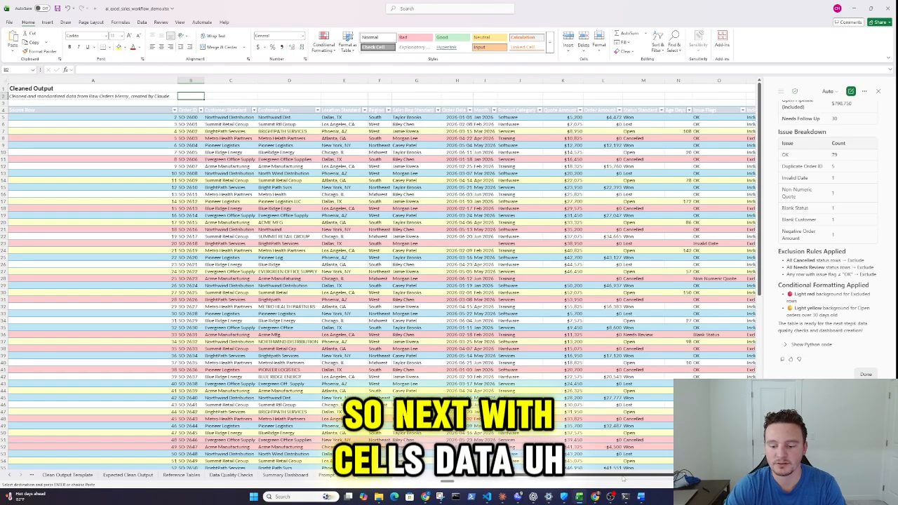
# Examine the last columns of the Cleaned Output table, from Issue Flags through Gross Margin and Needs Follow Up.
pyautogui.moveTo(623, 477); pyautogui.dragTo(656, 477)
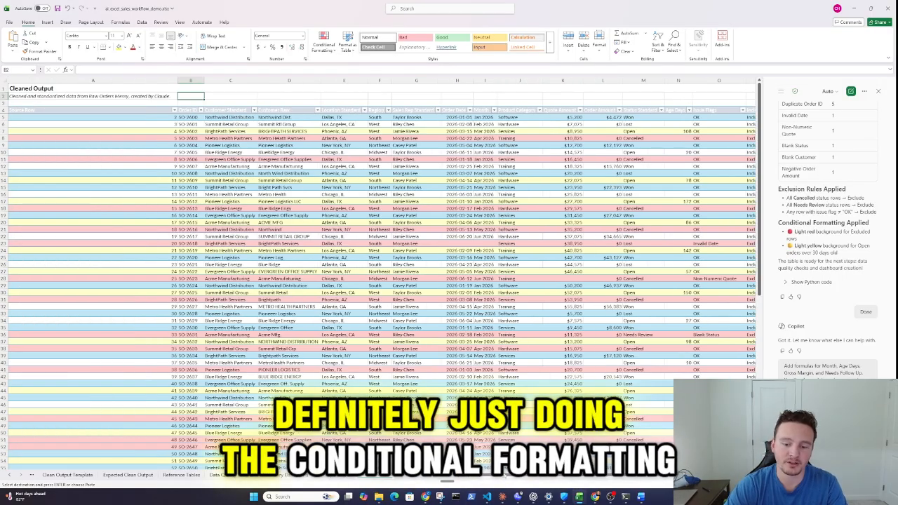
pyautogui.hscroll(3, 342, 327)
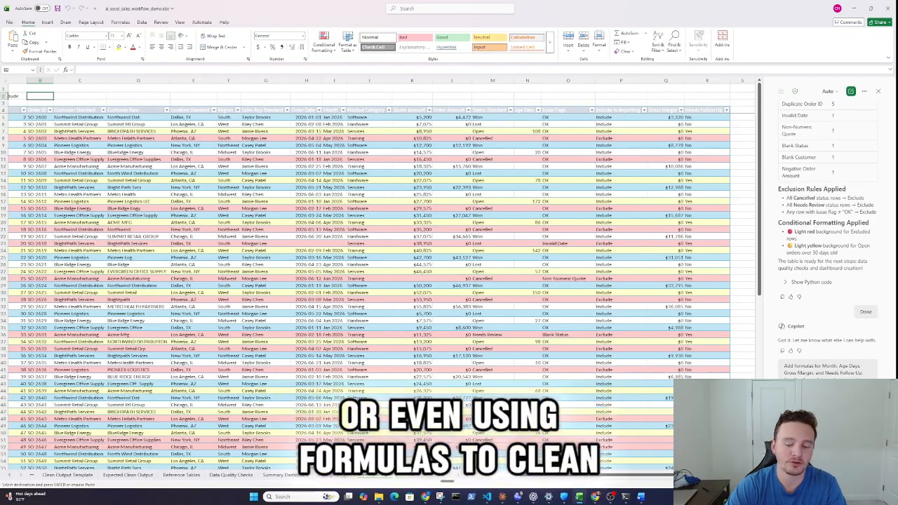
pyautogui.moveTo(567, 477); pyautogui.dragTo(520, 476)
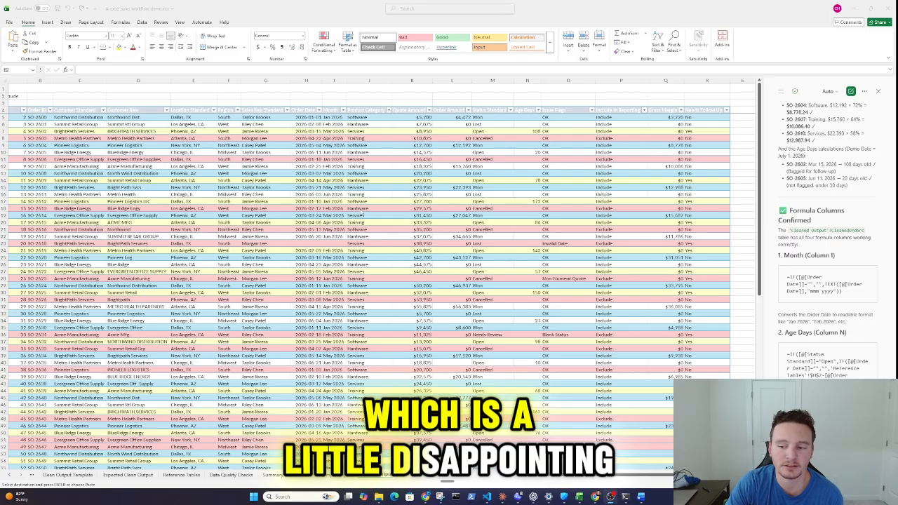
# Review Copilot's reply to the formulas request and open the Month formula in the first data row for inspection.
pyautogui.scroll(5, 835, 245)
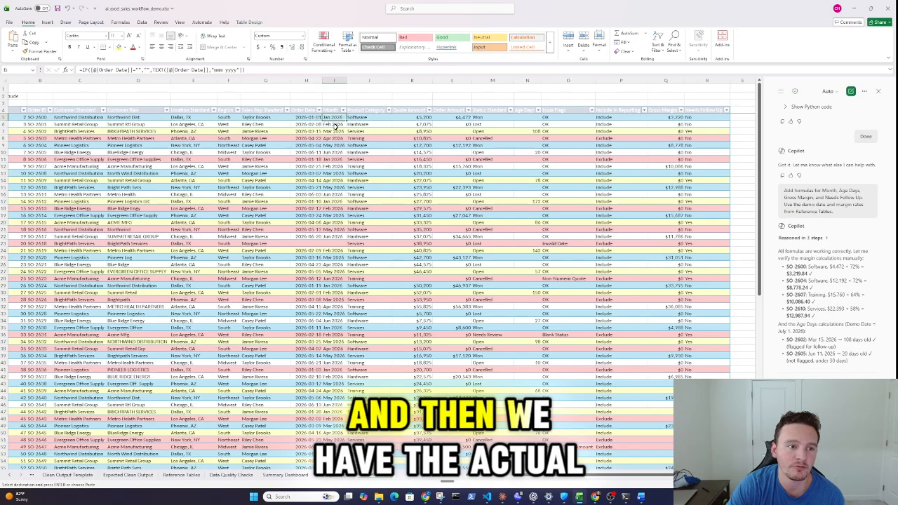
pyautogui.press('F2')
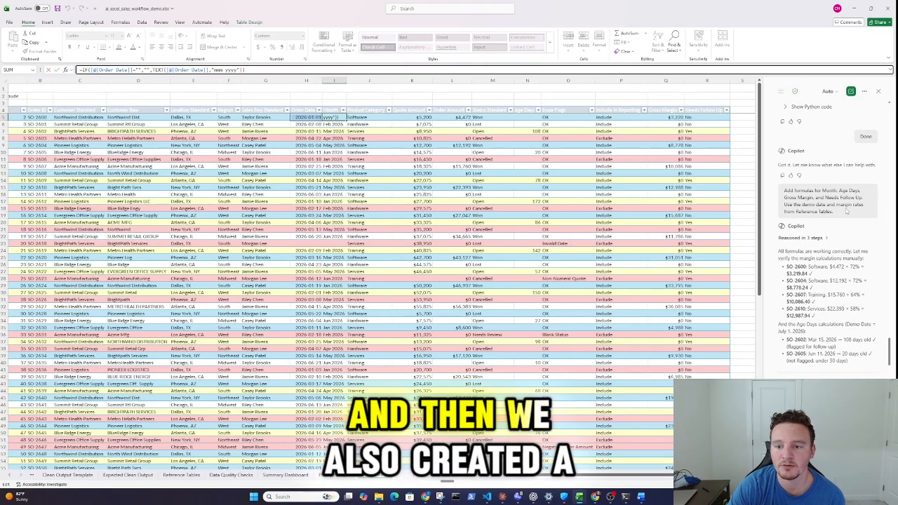
# Inspect the Gross Margin formula in the first data row and the cells it references, leaving the formula unedited.
pyautogui.click(670, 117)
pyautogui.click(518, 71)
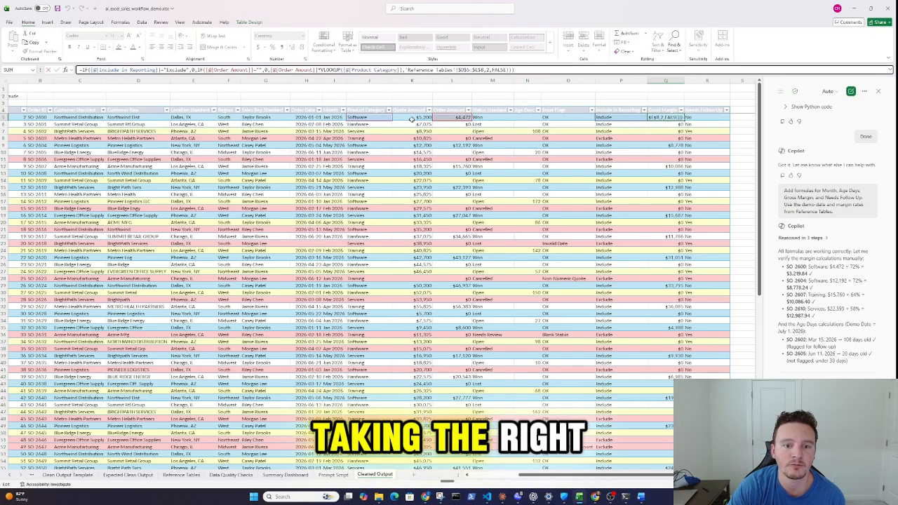
pyautogui.click(491, 118)
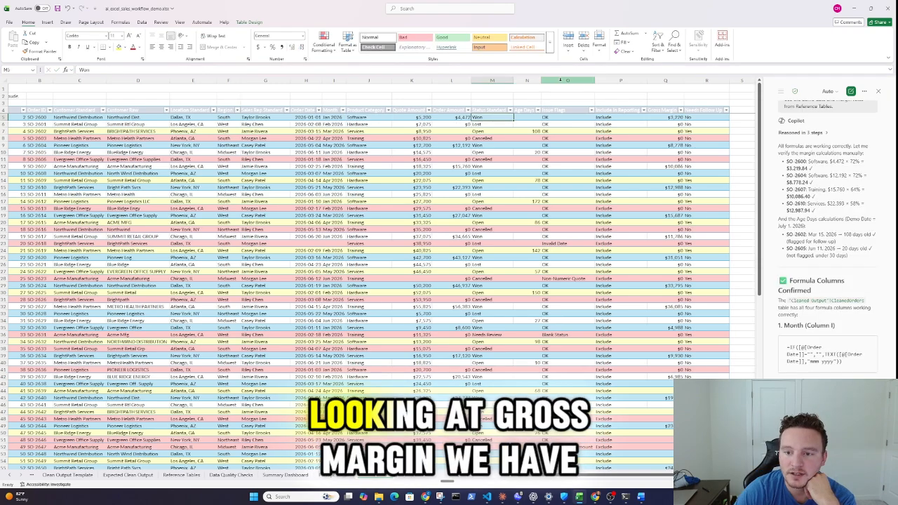
pyautogui.click(663, 117)
pyautogui.doubleClick(662, 117)
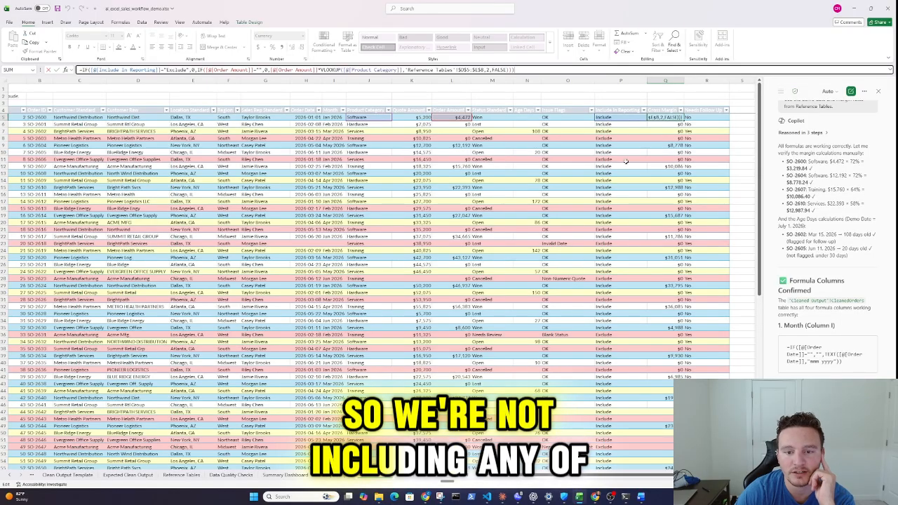
pyautogui.click(566, 103)
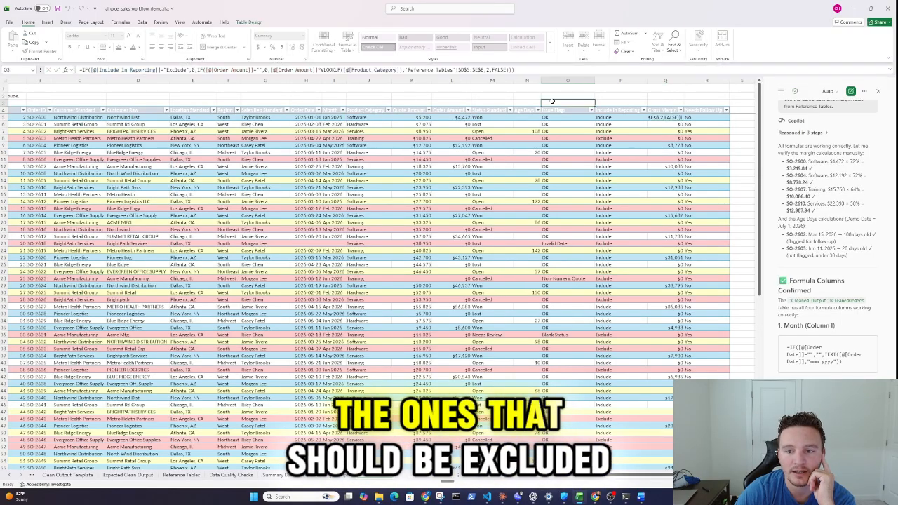
# Filter the Status Standard column of the Cleaned Output table to show only Won orders.
pyautogui.click(510, 110)
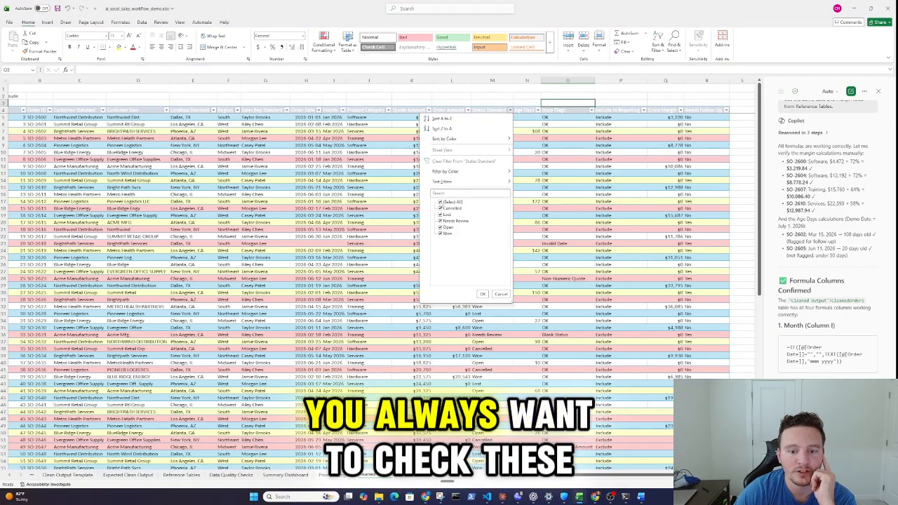
pyautogui.click(440, 202)
pyautogui.click(441, 233)
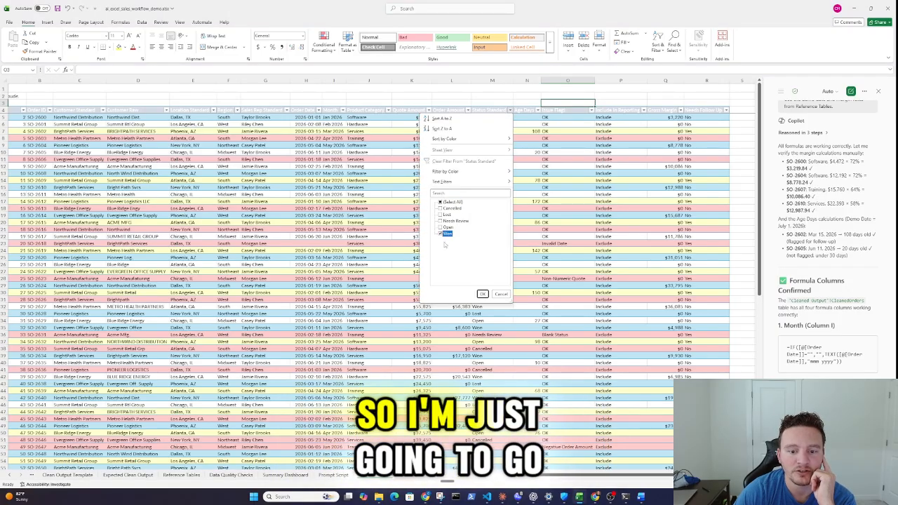
pyautogui.click(482, 294)
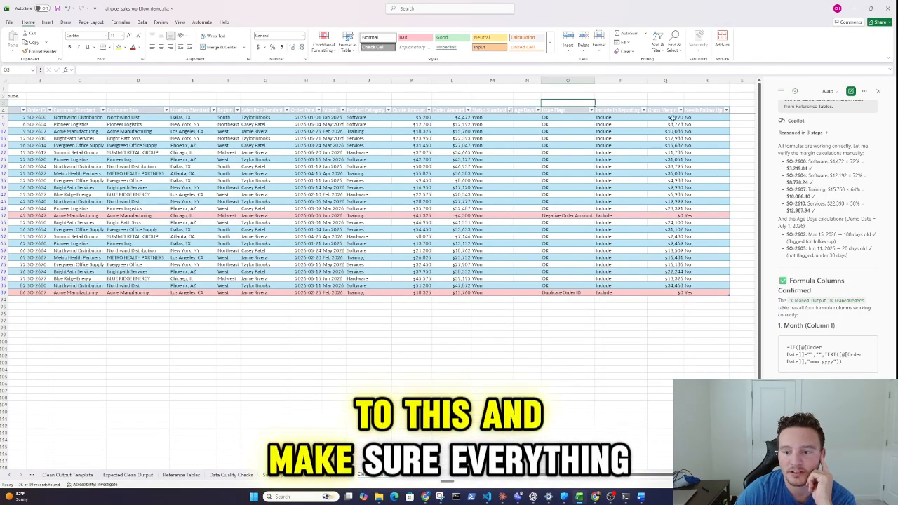
# Check the Gross Margin values of the Won orders, including the excluded rows, and clear the Status Standard filter.
pyautogui.moveTo(671, 117); pyautogui.dragTo(675, 292)
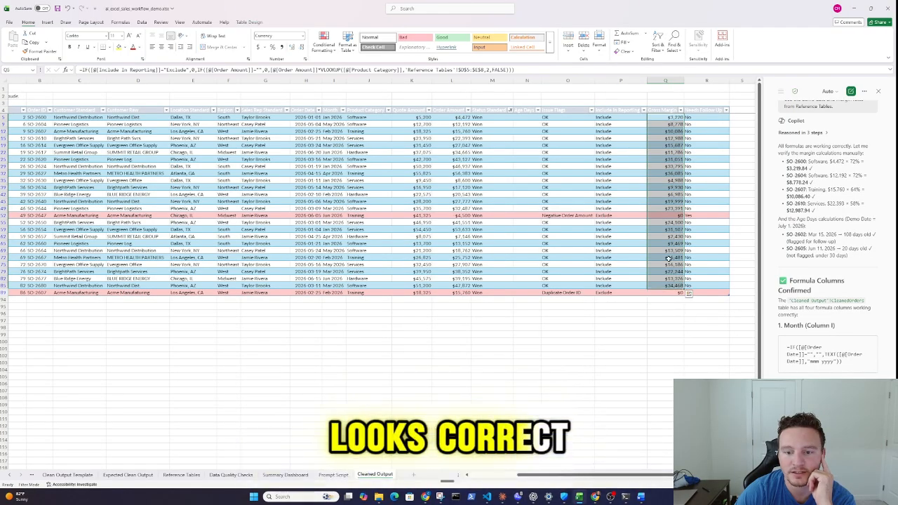
pyautogui.click(666, 215)
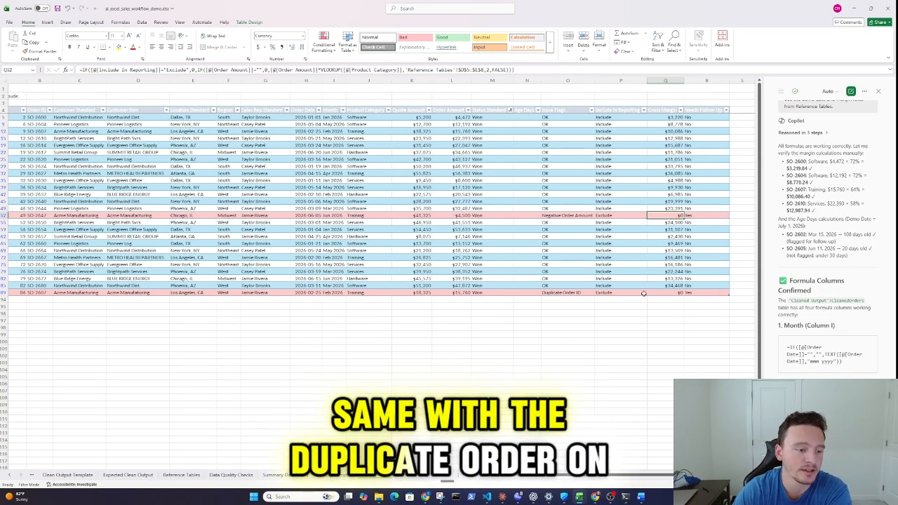
pyautogui.click(506, 110)
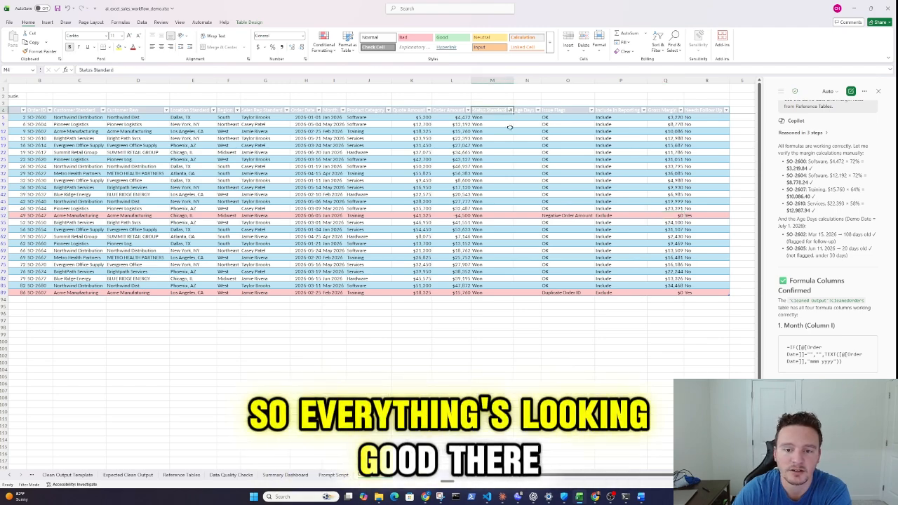
pyautogui.click(510, 110)
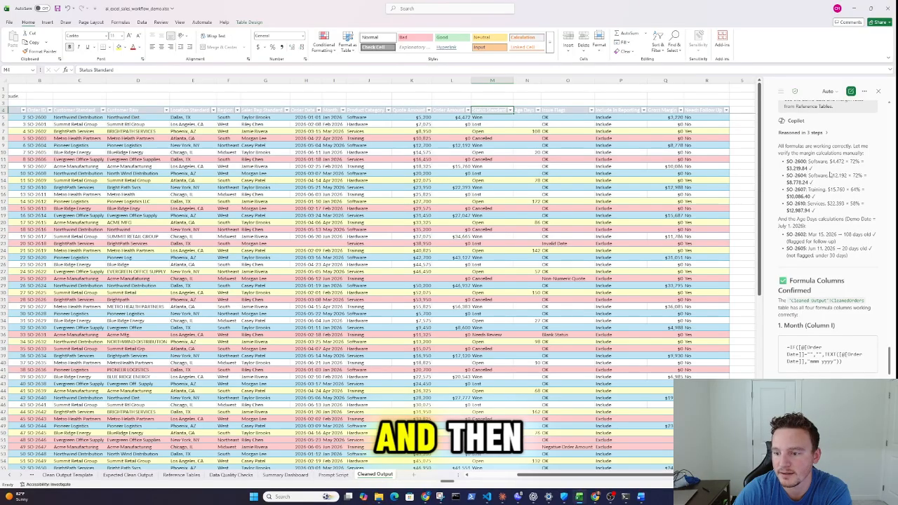
# Inspect the Needs Follow Up formula in the first data row and compare it with the Open order SO-2602.
pyautogui.scroll(3, 844, 277)
pyautogui.click(703, 117)
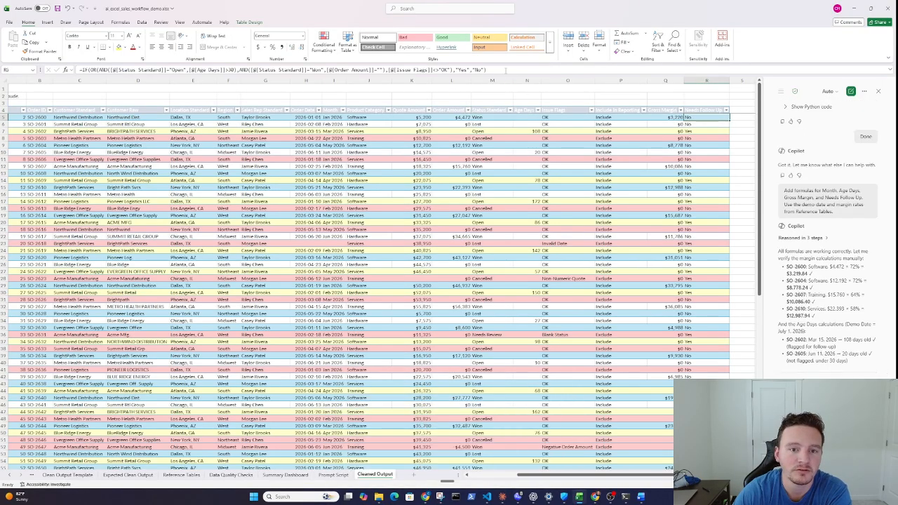
pyautogui.click(505, 72)
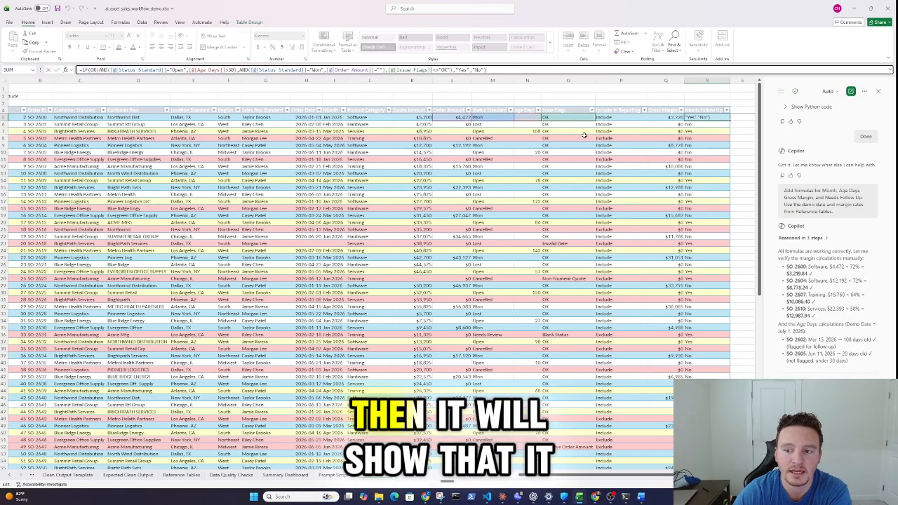
pyautogui.click(695, 131)
pyautogui.moveTo(699, 131); pyautogui.dragTo(526, 132)
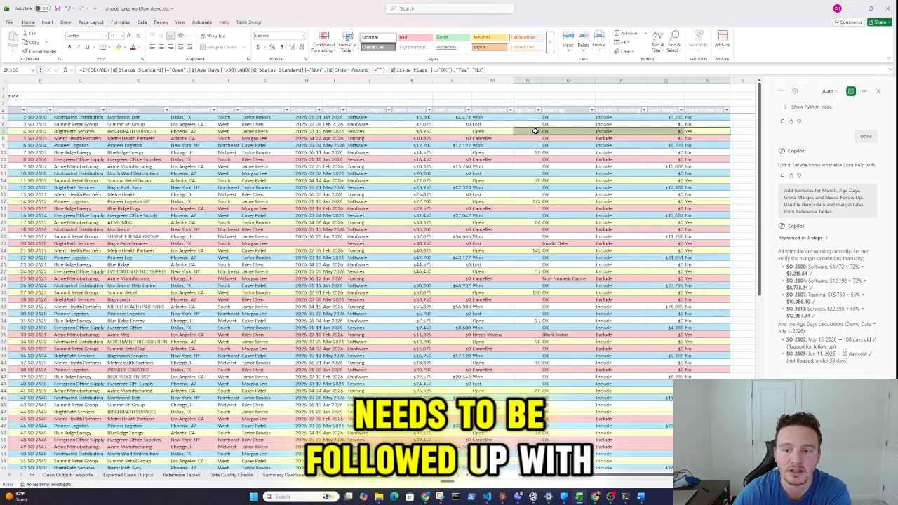
pyautogui.click(474, 132)
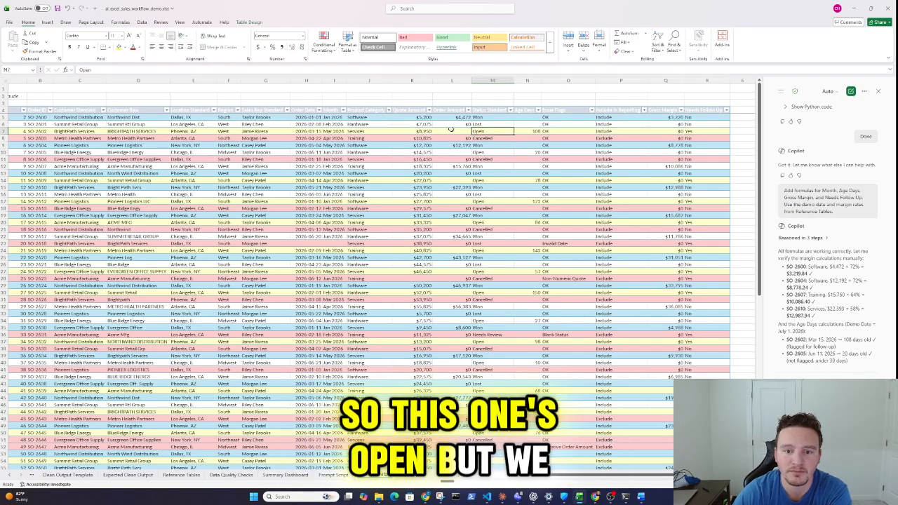
# Filter the Status Standard column to show only Open orders.
pyautogui.click(510, 110)
pyautogui.click(440, 202)
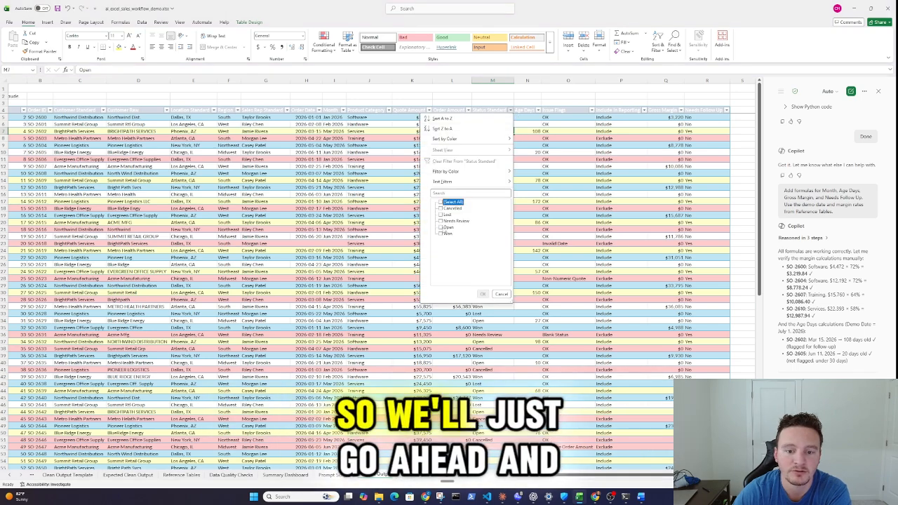
pyautogui.click(441, 227)
pyautogui.click(483, 293)
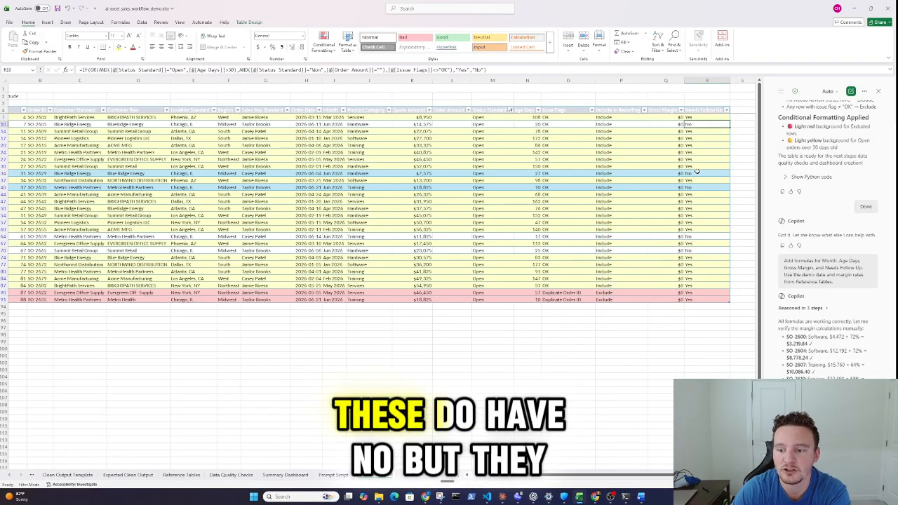
# Compare the Age Days values of the Open orders with their Needs Follow Up flags, including the duplicate order rows.
pyautogui.moveTo(692, 174); pyautogui.dragTo(694, 181)
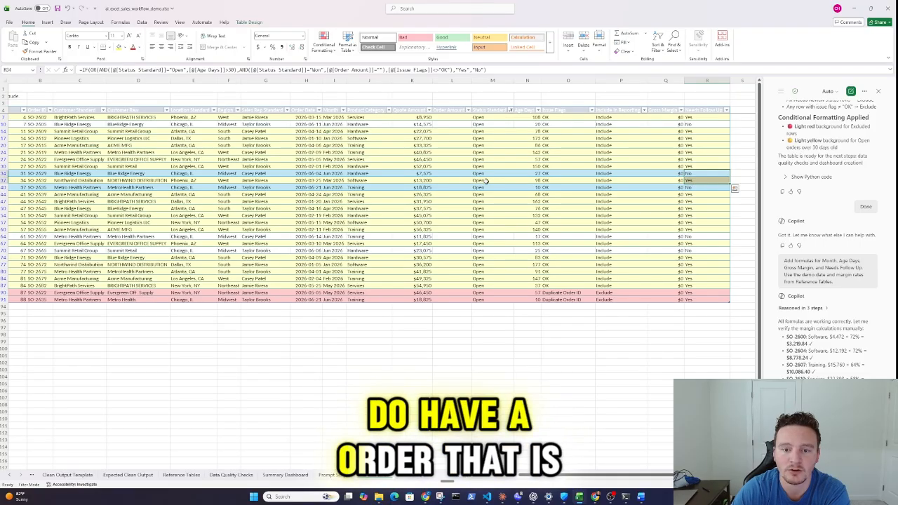
pyautogui.click(529, 180)
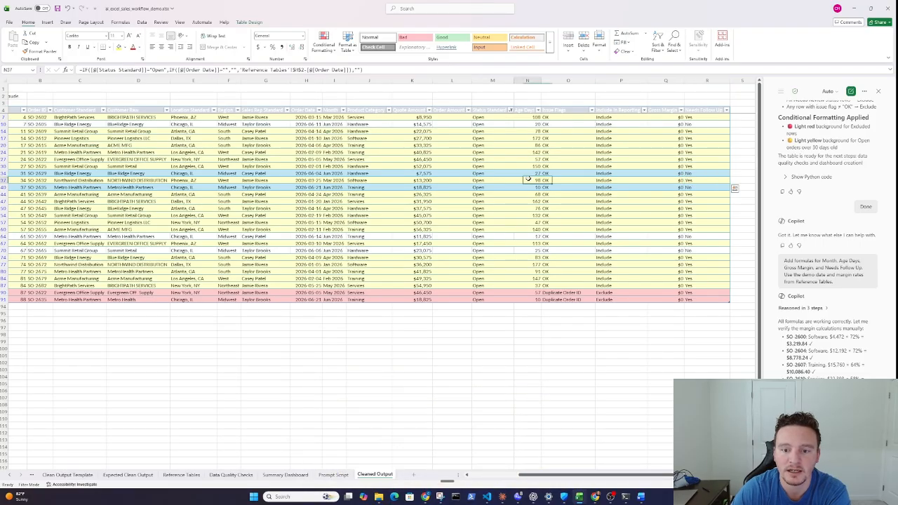
pyautogui.click(530, 187)
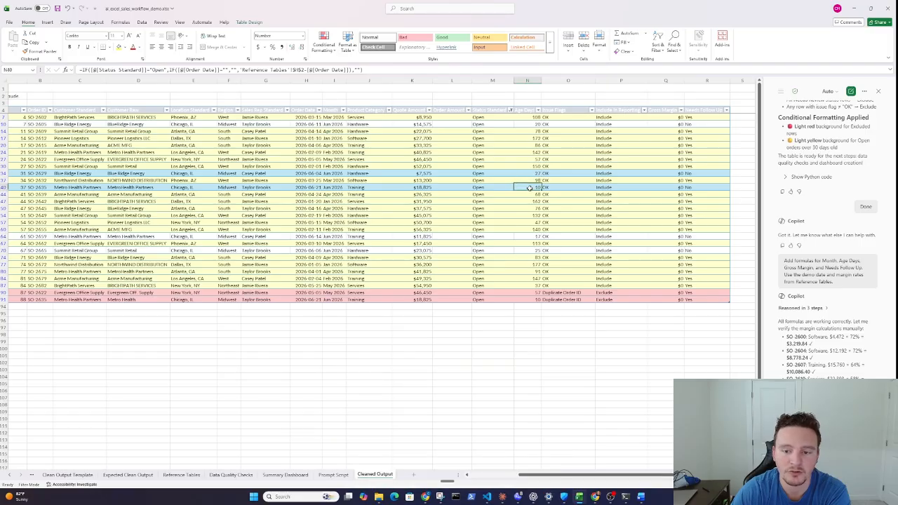
pyautogui.click(523, 237)
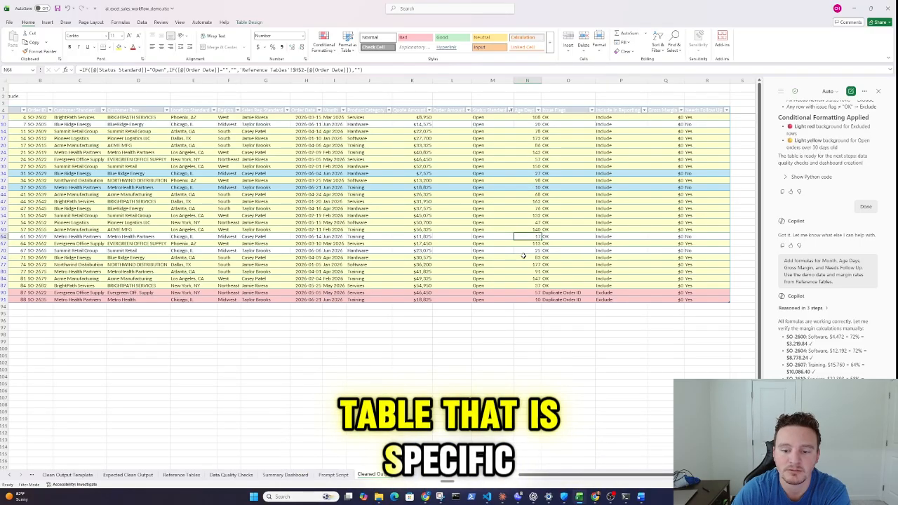
pyautogui.click(523, 256)
pyautogui.click(522, 250)
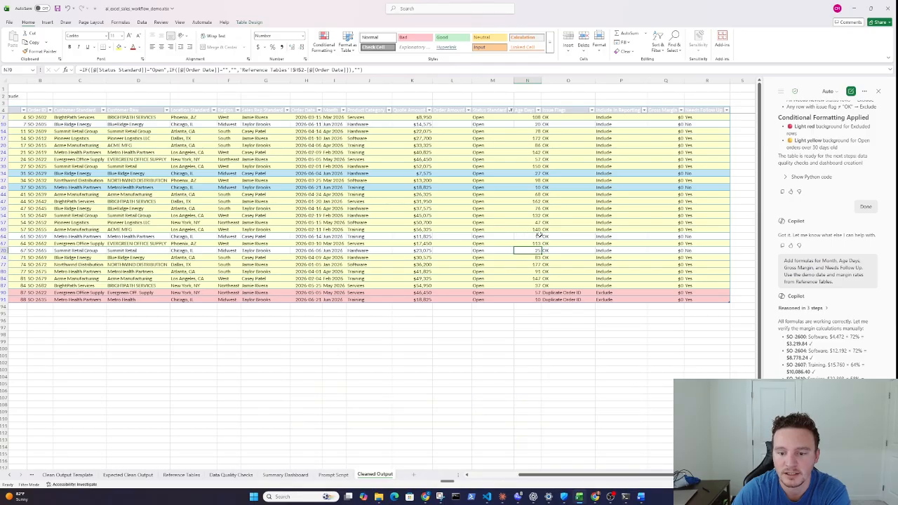
pyautogui.click(537, 235)
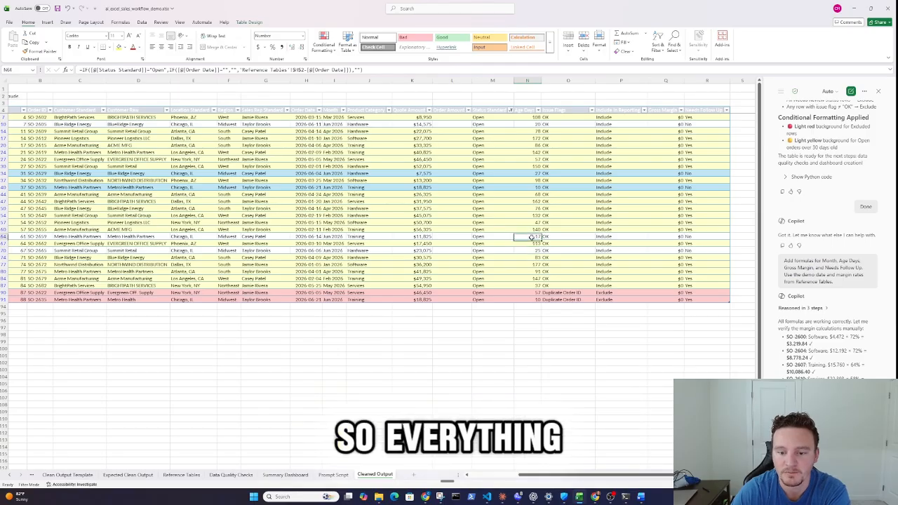
pyautogui.click(689, 293)
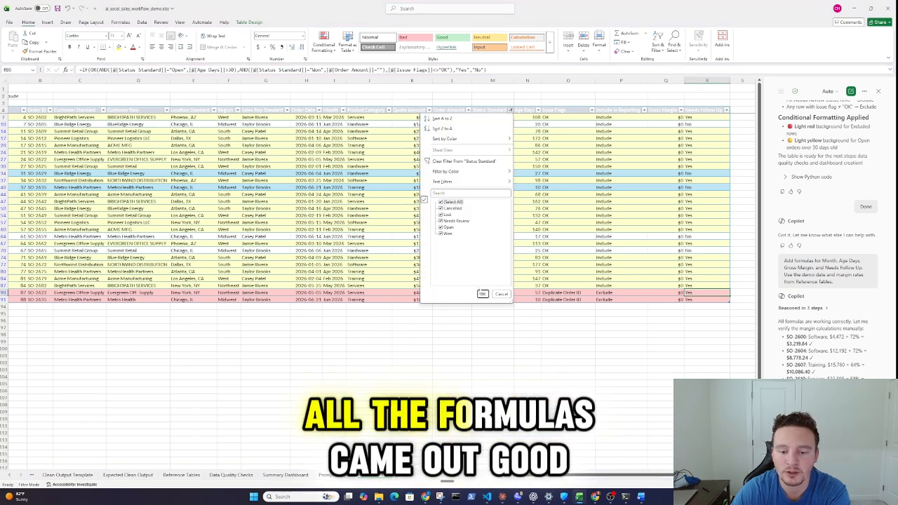
# Show all statuses again in the Cleaned Output table and open the Prompt Script sheet.
pyautogui.click(483, 293)
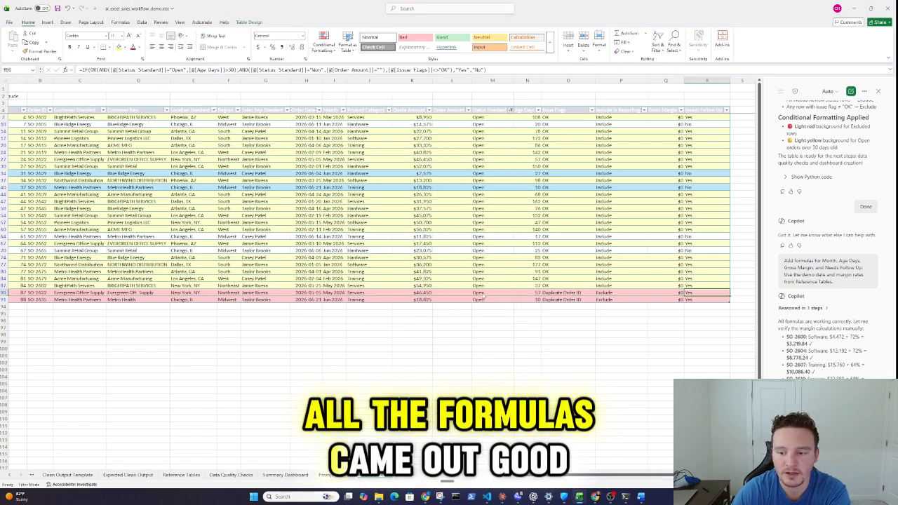
pyautogui.click(697, 130)
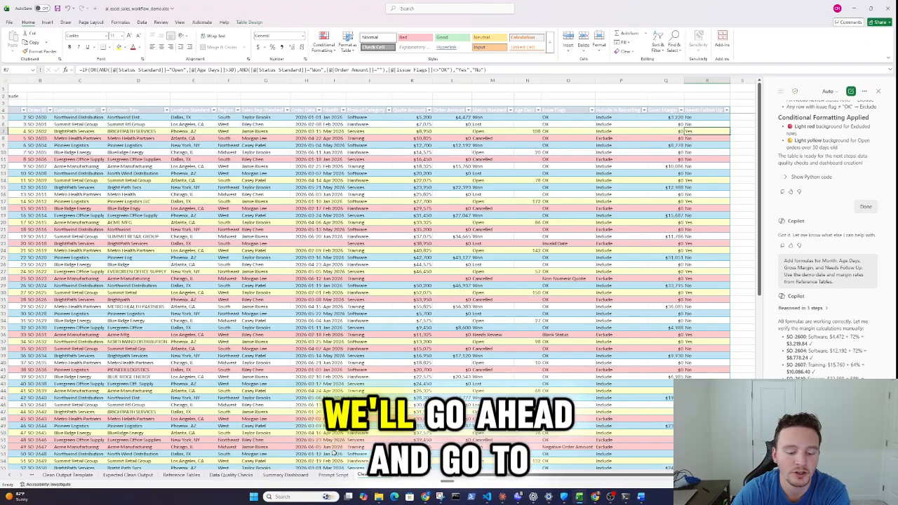
pyautogui.click(340, 476)
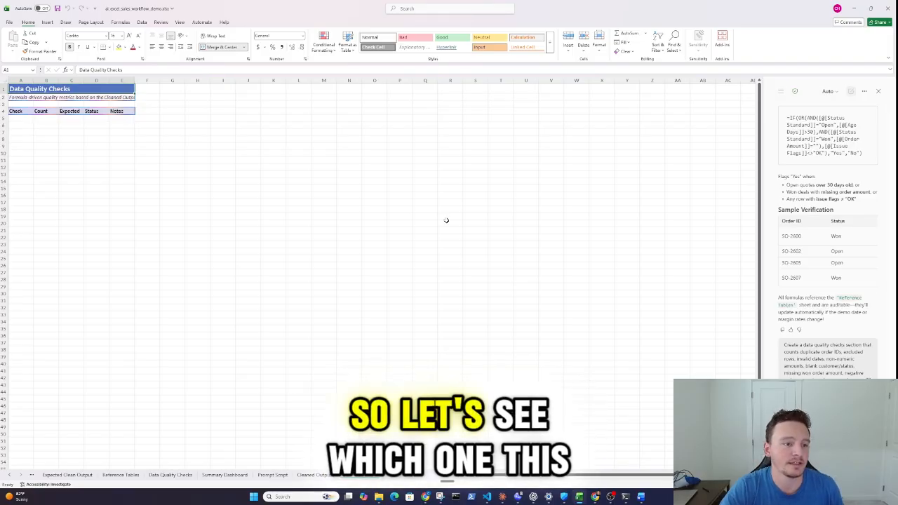
# Review the Status column of the Data Quality Checks table and compare the raw rows Count formula with its Expected value.
pyautogui.click(106, 97)
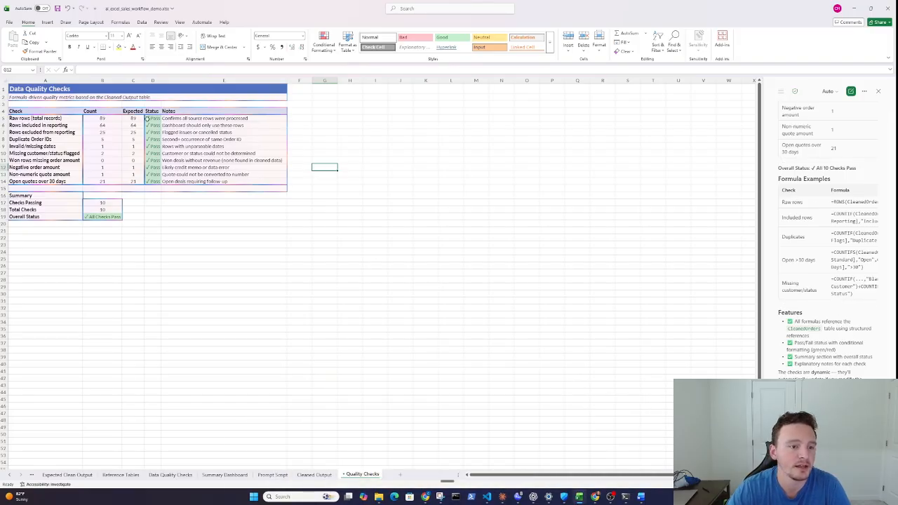
pyautogui.moveTo(148, 119); pyautogui.dragTo(152, 181)
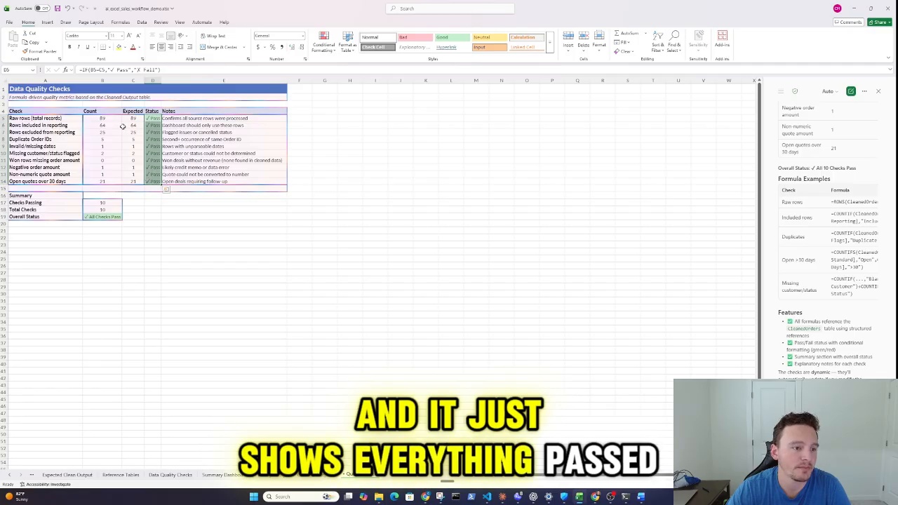
pyautogui.click(104, 119)
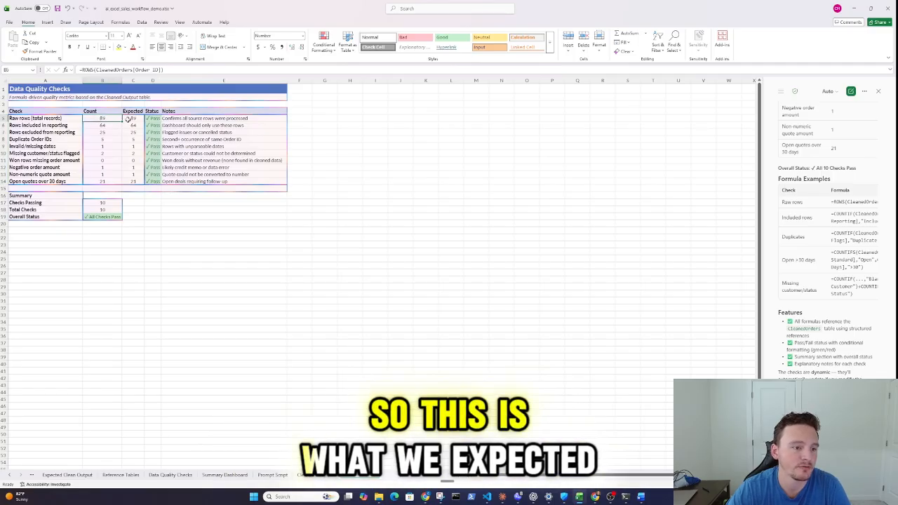
pyautogui.click(128, 120)
pyautogui.click(104, 120)
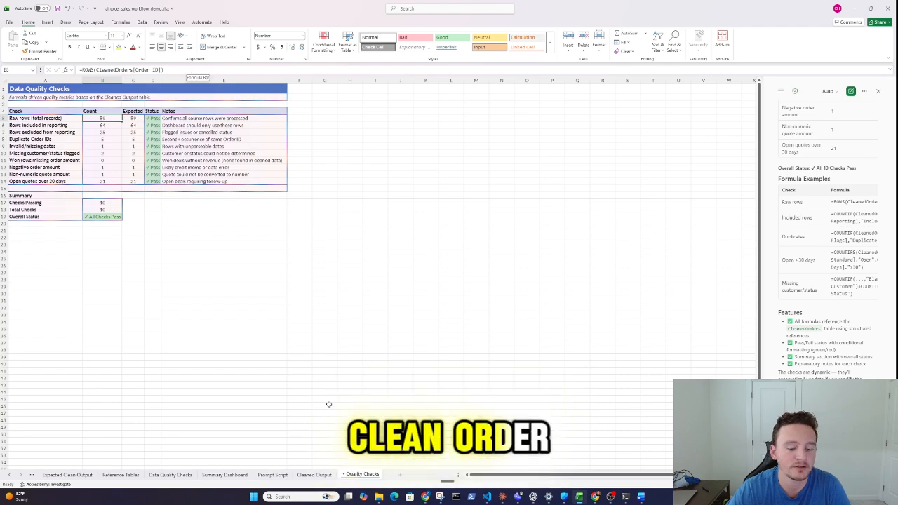
# View the Cleaned Output table the Count formula refers to, and return to the Quality Checks sheet to examine the Expected values.
pyautogui.hotkey('ctrl', 'pageup')
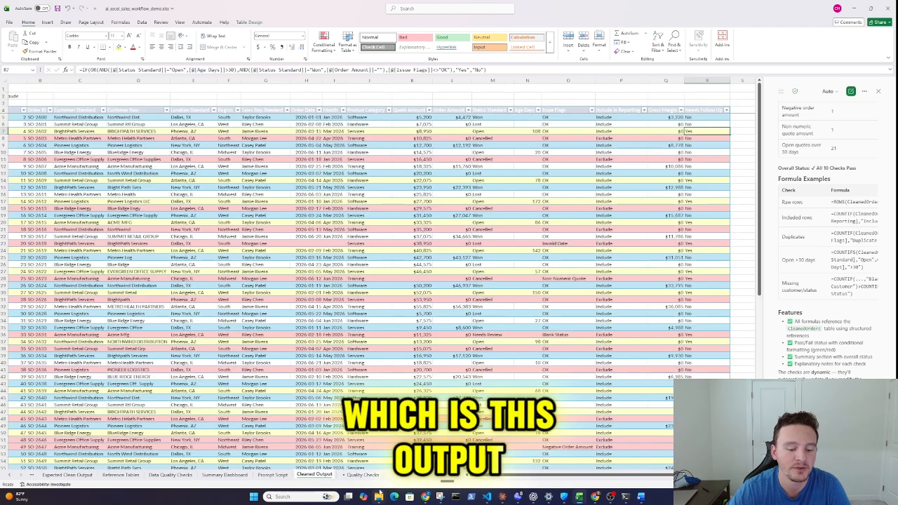
pyautogui.click(363, 476)
pyautogui.moveTo(138, 119); pyautogui.dragTo(140, 181)
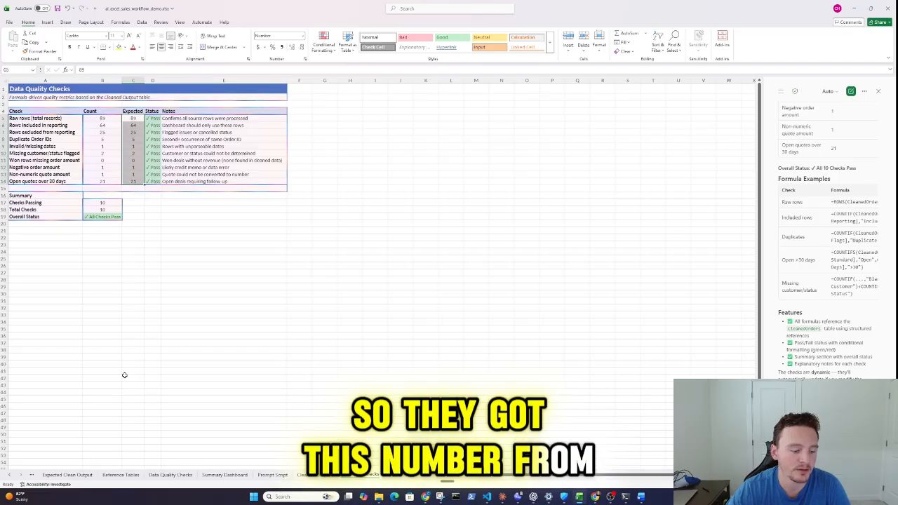
# Open the Raw Orders Messy sheet to trace where the expected quality check numbers come from.
pyautogui.click(13, 477)
pyautogui.click(13, 477)
pyautogui.click(12, 477)
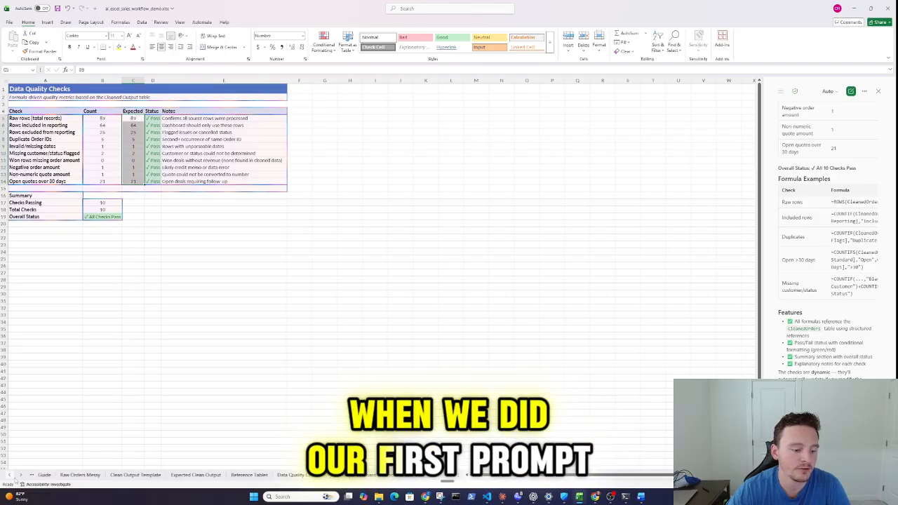
pyautogui.click(13, 477)
pyautogui.click(108, 475)
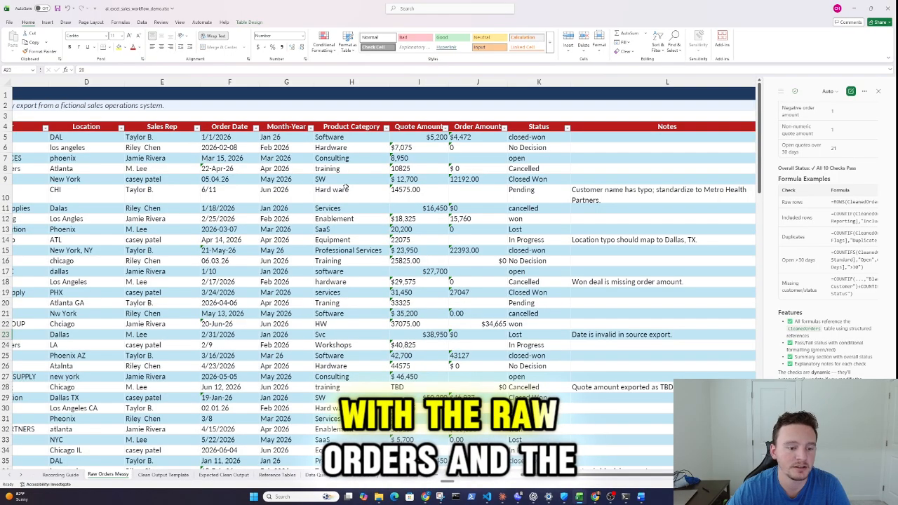
# Review the raw orders data, compare it with the existing data quality sheets, and open the Cleaned Output sheet.
pyautogui.scroll(-9, 345, 187)
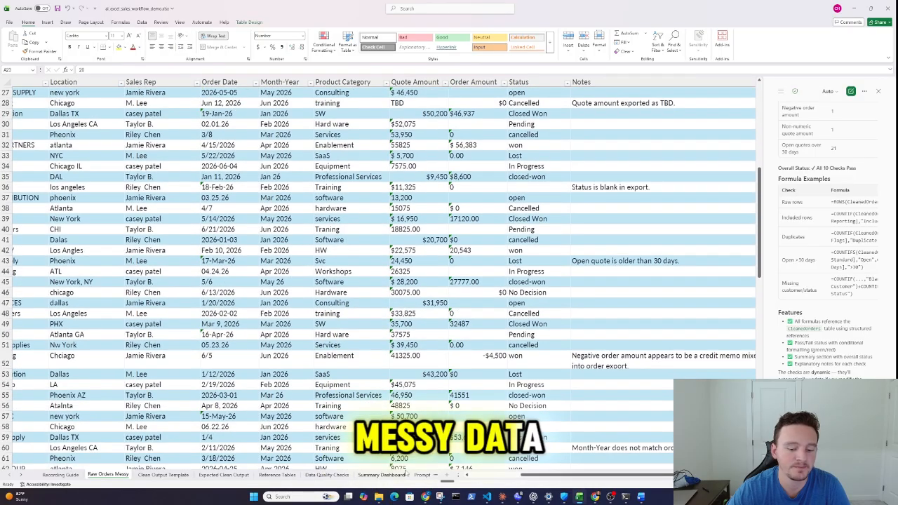
pyautogui.click(326, 475)
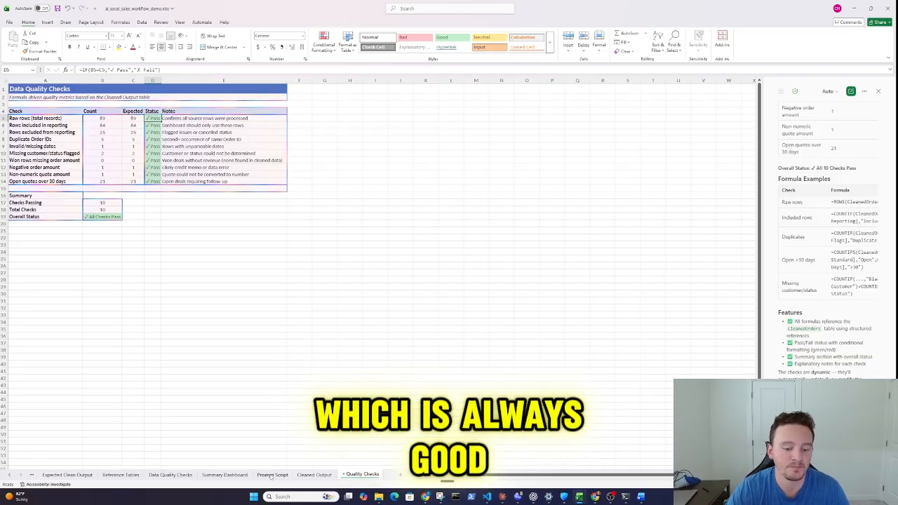
pyautogui.click(314, 475)
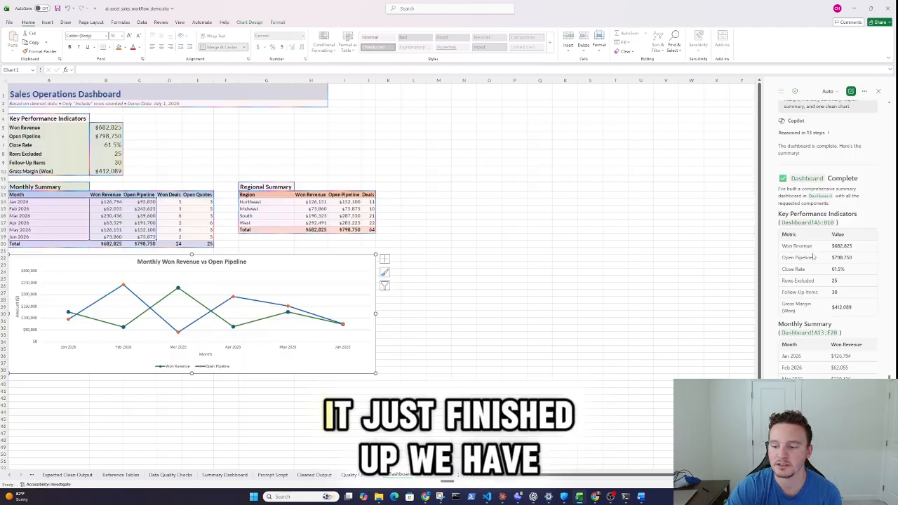
# Review Copilot's dashboard summary, nudge the Monthly Won Revenue vs Open Pipeline chart slightly down, and view the available Copilot models.
pyautogui.scroll(-5, 836, 228)
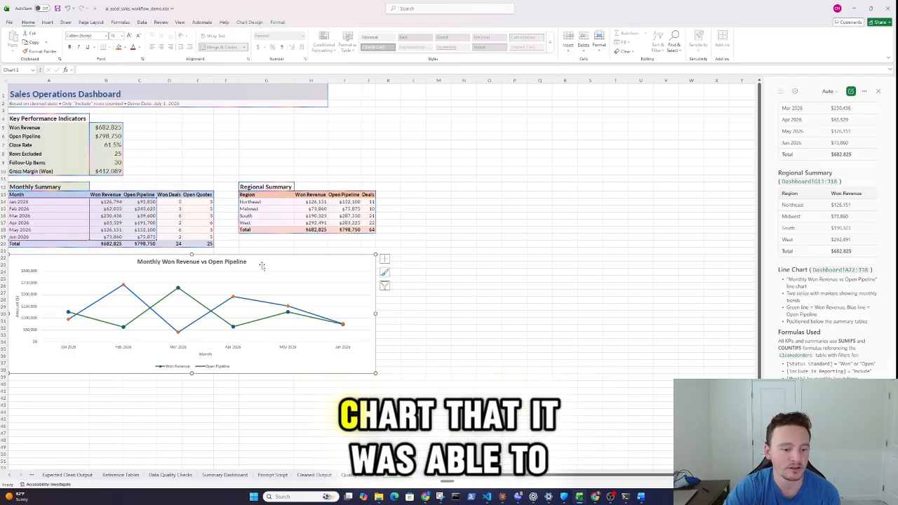
pyautogui.moveTo(268, 261)
pyautogui.mouseDown()
pyautogui.moveTo(287, 263)
pyautogui.moveTo(266, 266)
pyautogui.mouseUp()
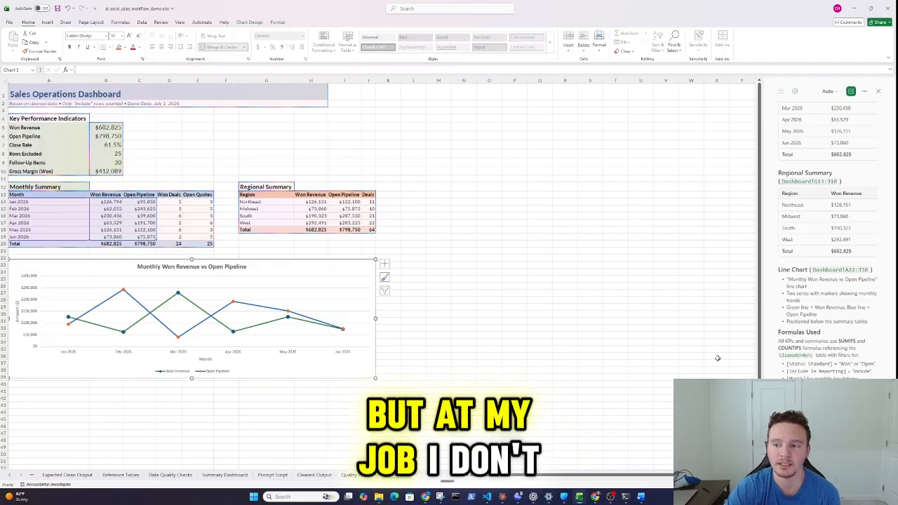
pyautogui.click(828, 92)
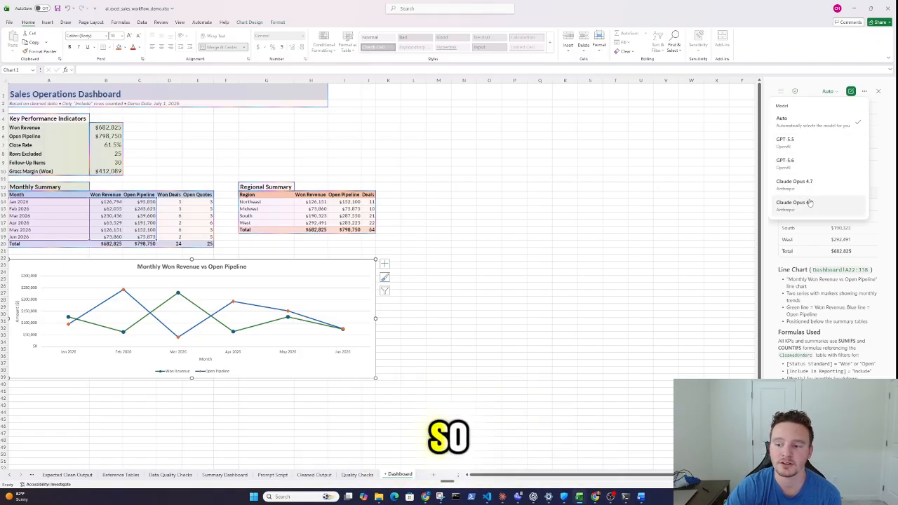
pyautogui.click(880, 120)
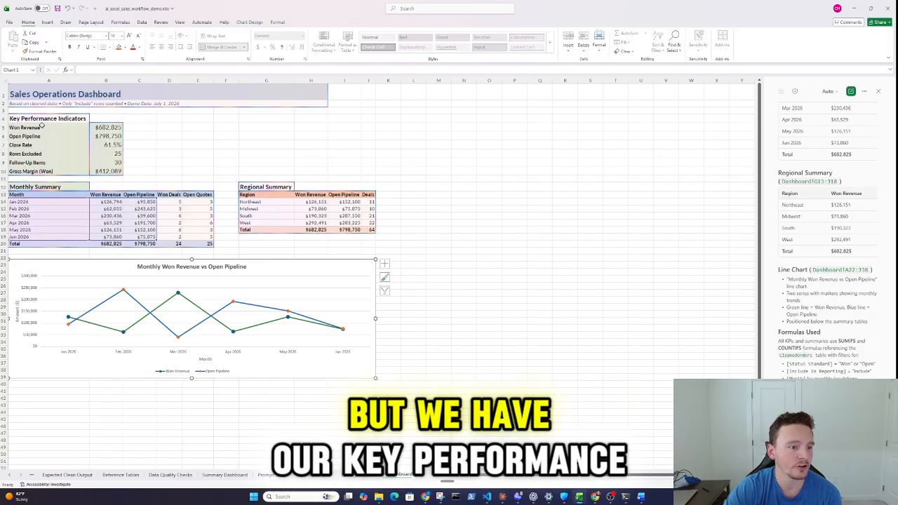
# Inspect the formulas behind the dashboard's key performance indicators, from Won Revenue through Gross Margin (Won).
pyautogui.click(108, 129)
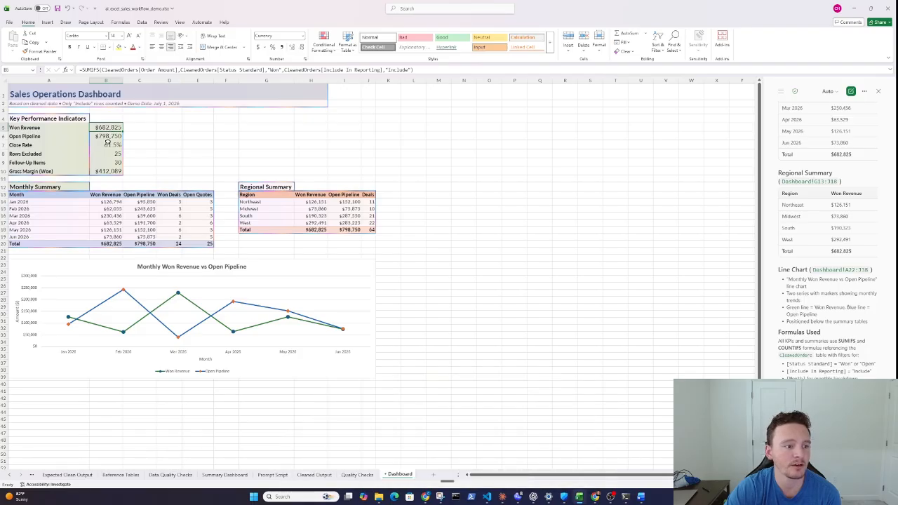
pyautogui.click(106, 144)
pyautogui.click(109, 136)
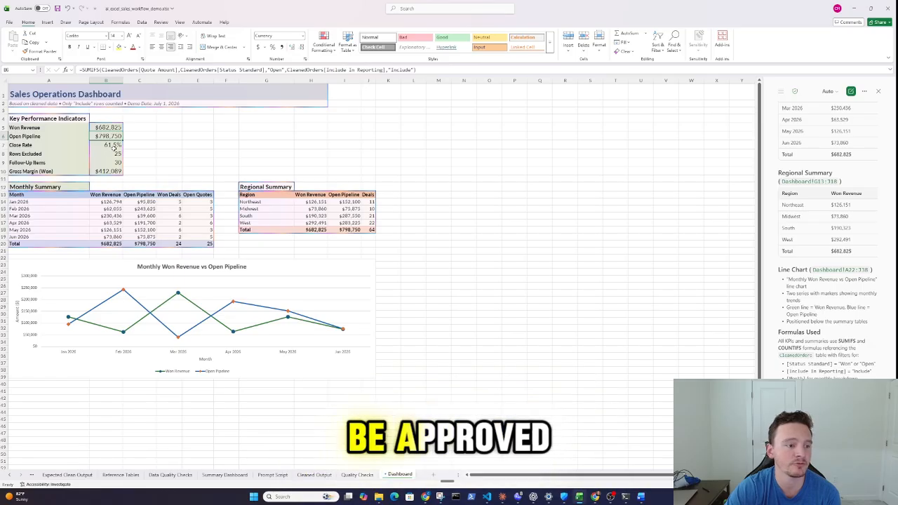
pyautogui.click(114, 146)
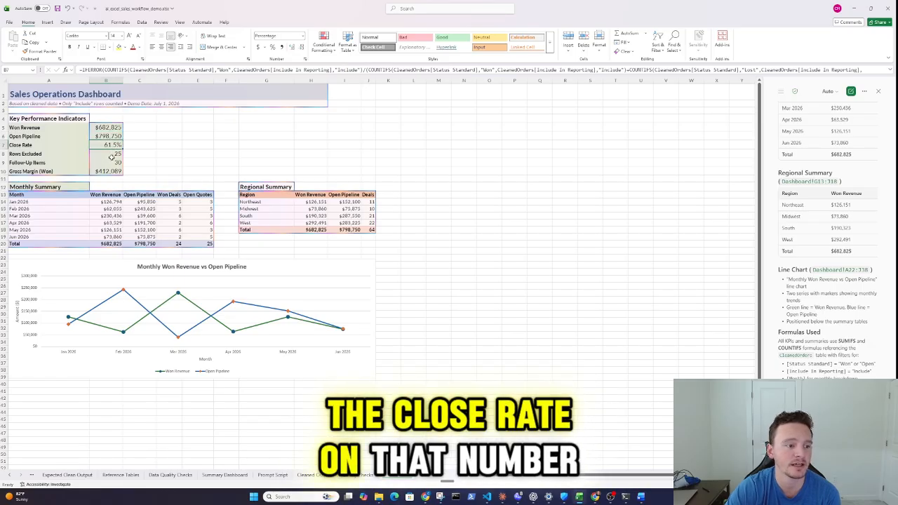
pyautogui.click(112, 160)
pyautogui.click(113, 152)
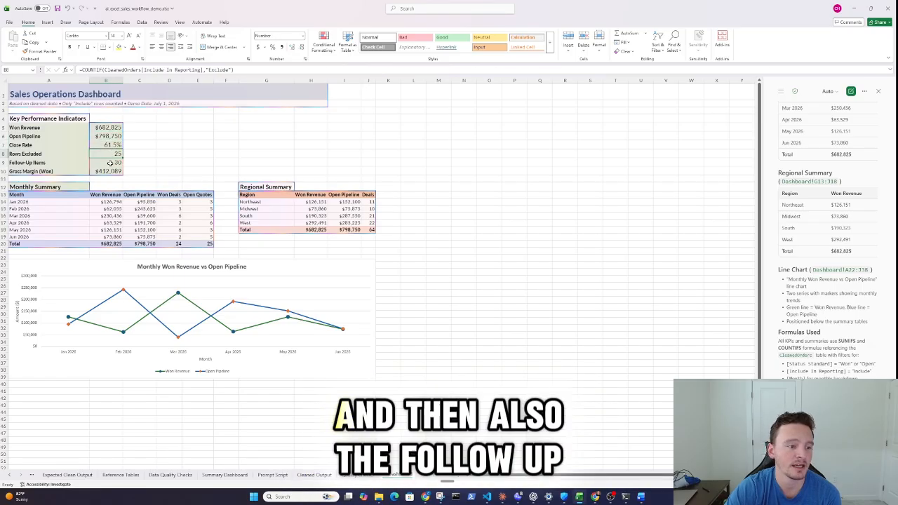
pyautogui.click(110, 163)
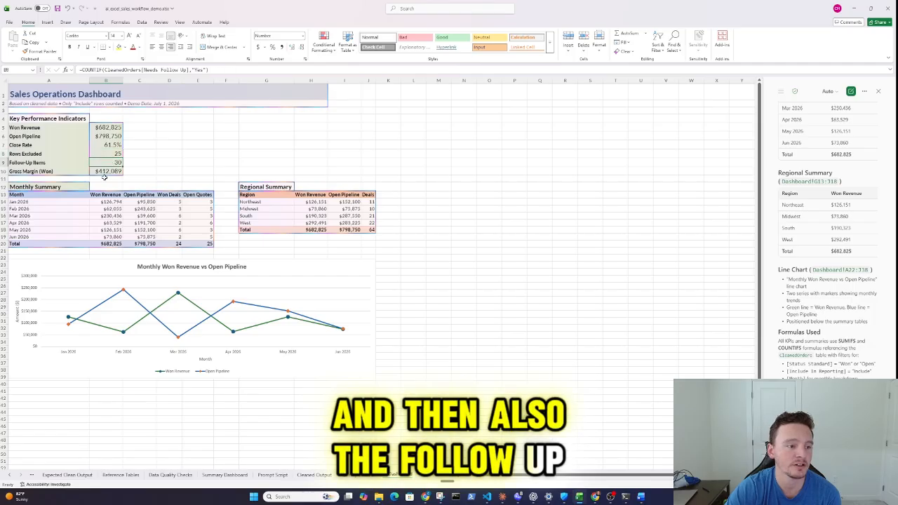
pyautogui.click(107, 173)
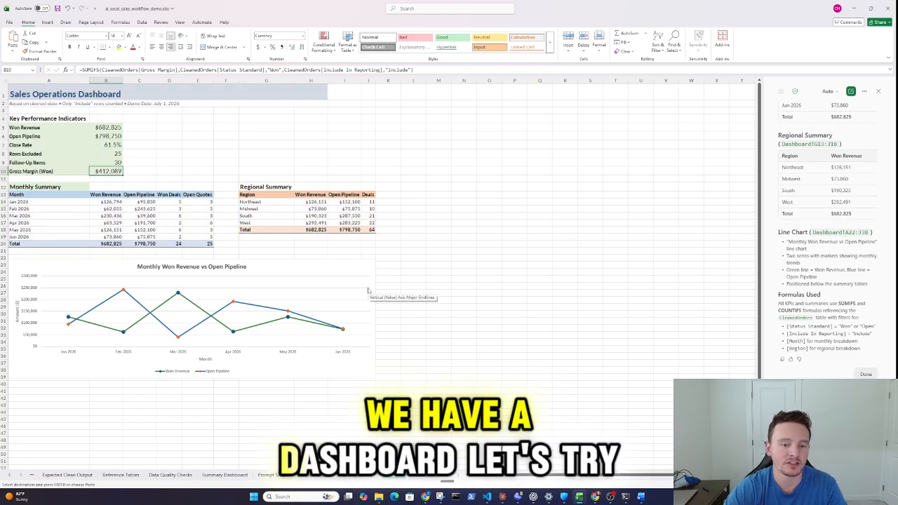
# Accept the dashboard and ask Copilot to create a PivotTable showing total revenue by month and location.
pyautogui.hotkey('ctrl', 'c')
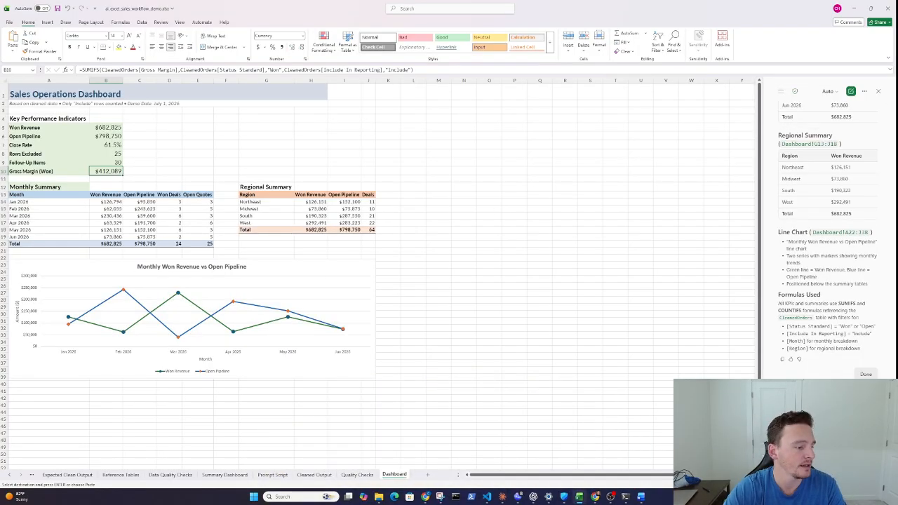
pyautogui.hotkey('alt', 'Tab')
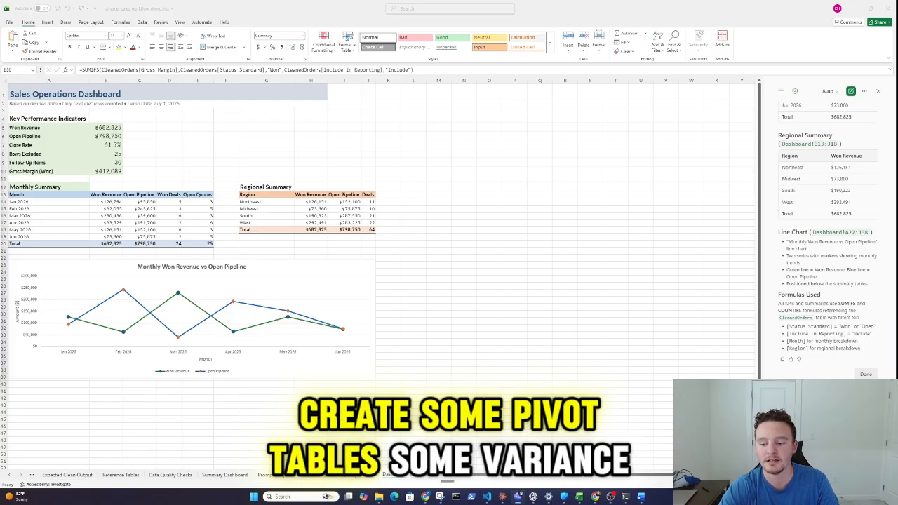
pyautogui.hotkey('alt', 'Tab')
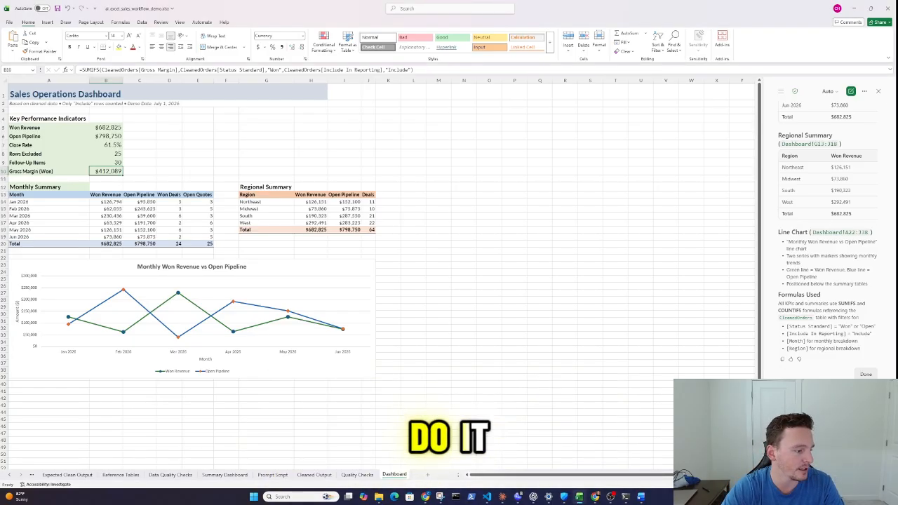
pyautogui.press('Return')
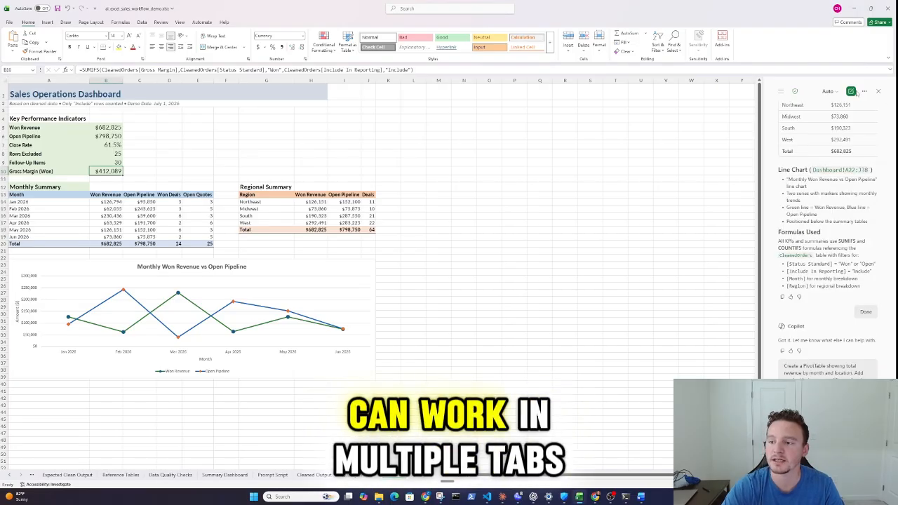
# Start a new Copilot chat and ask it to identify the top 10 customers/products/locations by revenue and the bottom 10 by margin.
pyautogui.click(851, 91)
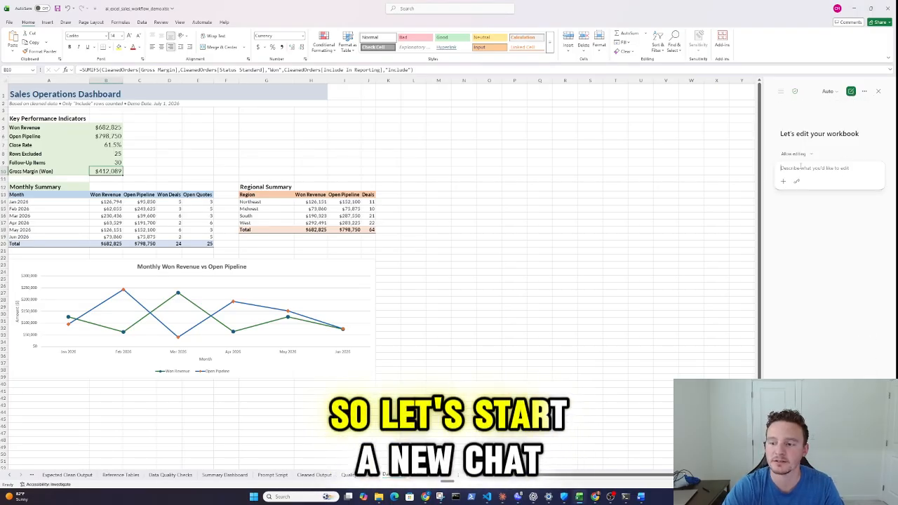
pyautogui.hotkey('ctrl', 'v')
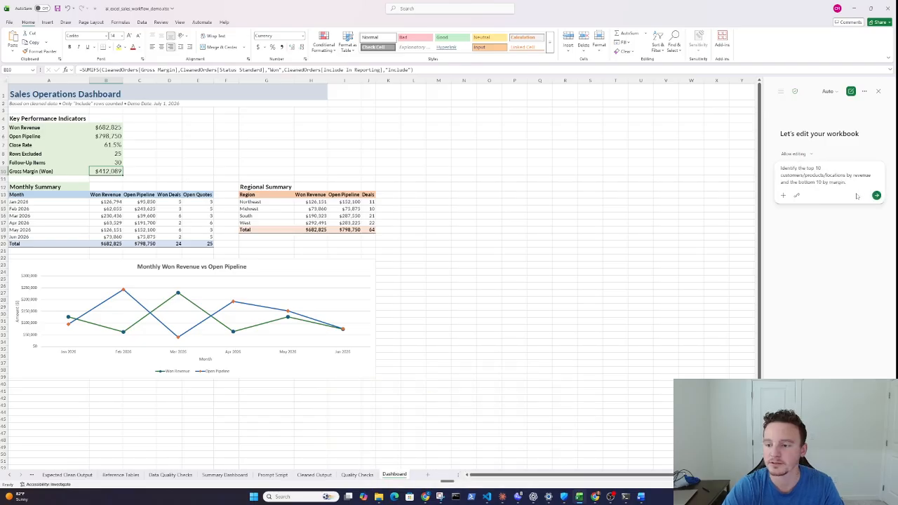
pyautogui.click(877, 196)
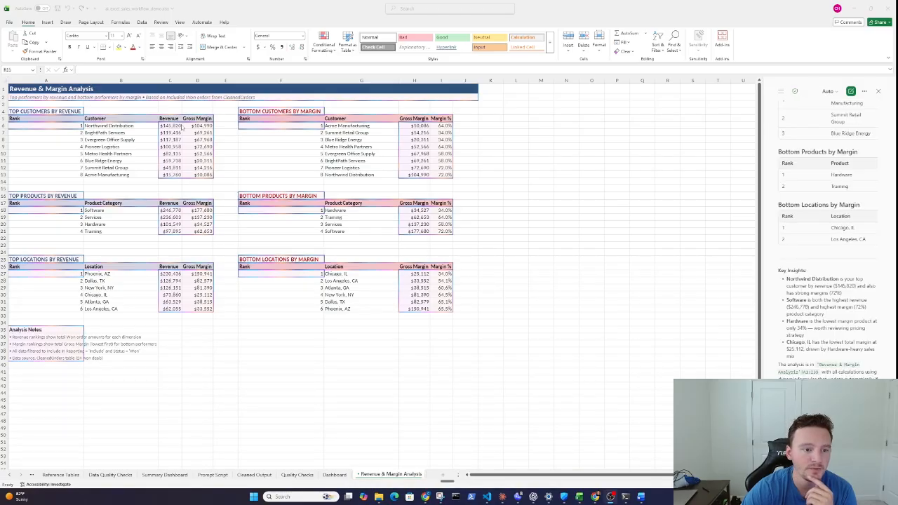
# Check the top customers' revenue and gross margin cells, read Copilot's key insights, and accept the Revenue & Margin Analysis.
pyautogui.click(177, 126)
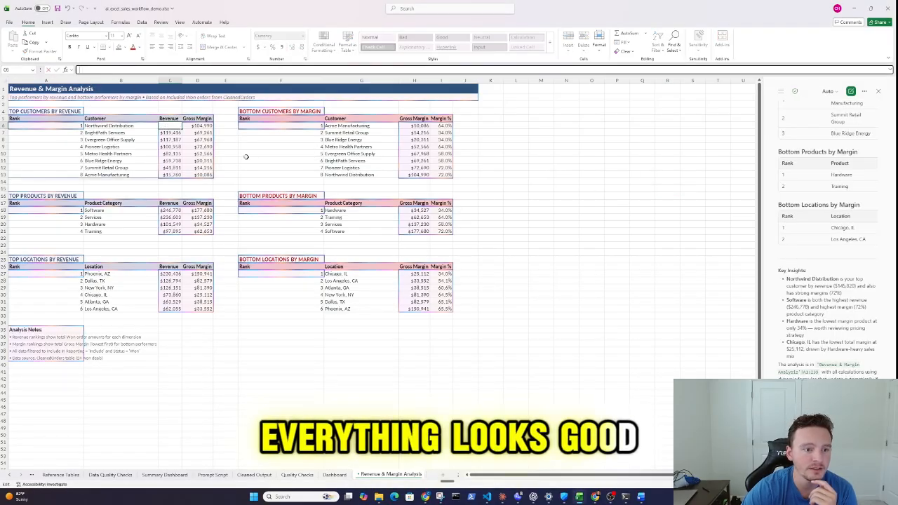
pyautogui.click(205, 141)
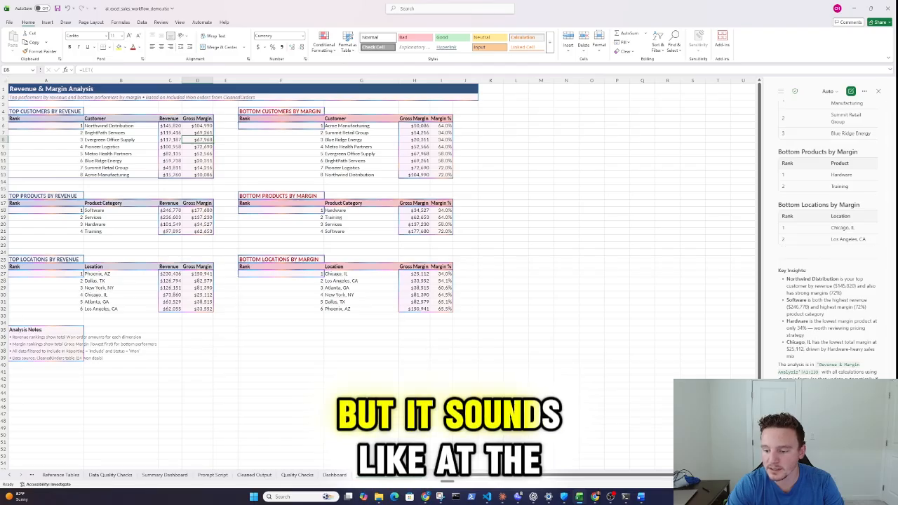
pyautogui.scroll(-2, 849, 319)
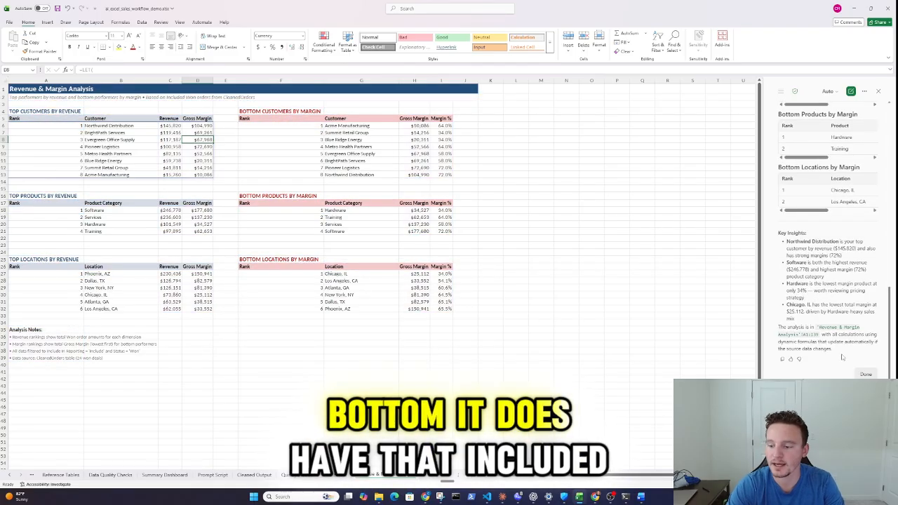
pyautogui.scroll(-1, 849, 319)
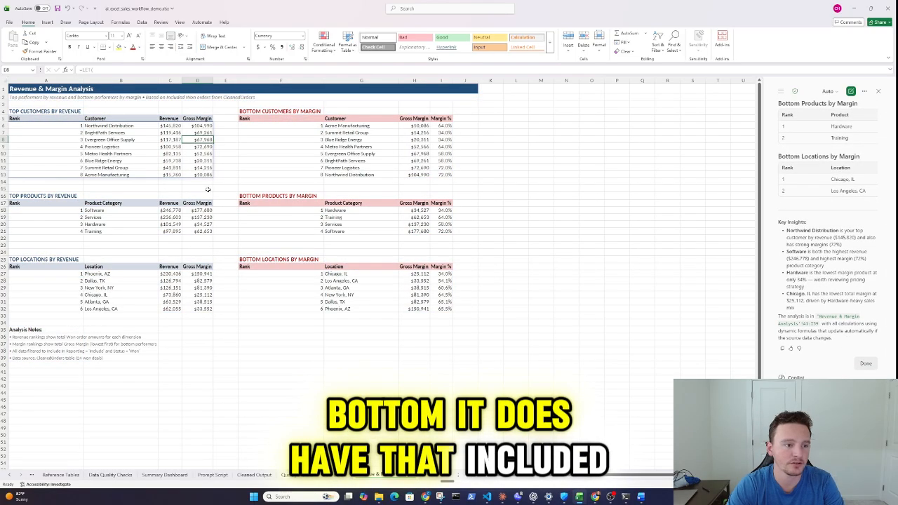
# Set the first order's Order Amount in Cleaned Output to 5000 and check Northwind Distribution's revenue in the analysis.
pyautogui.click(297, 475)
pyautogui.hotkey('ctrl', 'pageup')
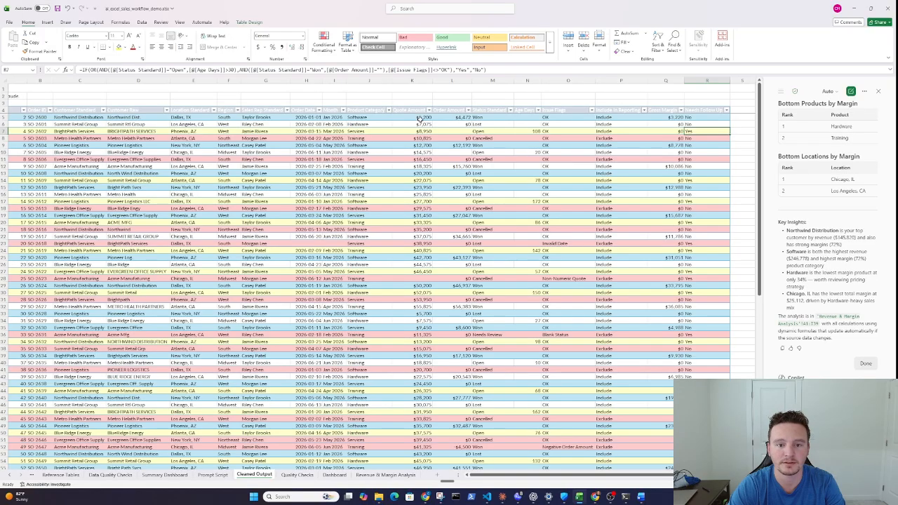
pyautogui.click(454, 118)
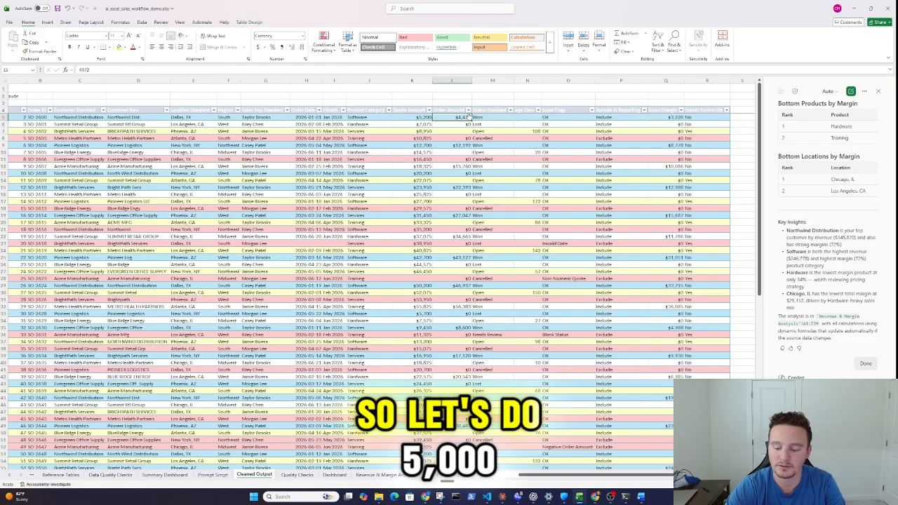
pyautogui.write('5')
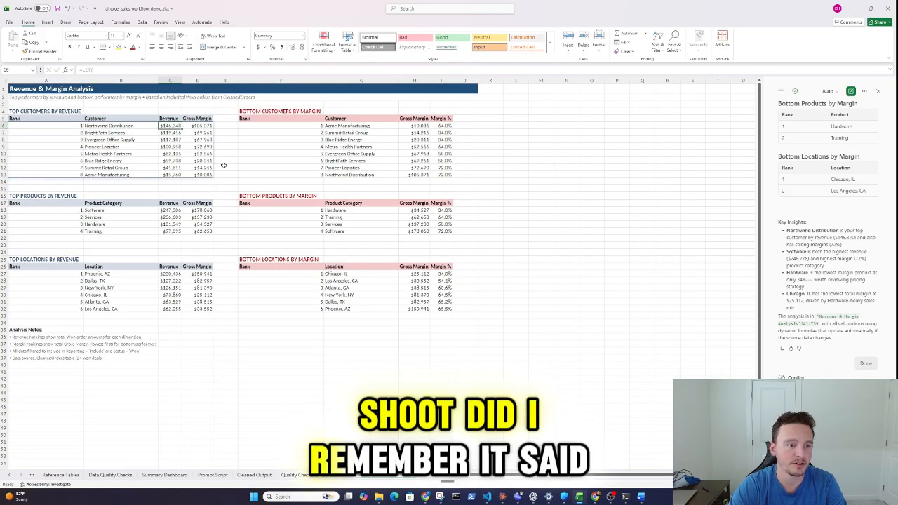
pyautogui.click(224, 167)
pyautogui.click(179, 124)
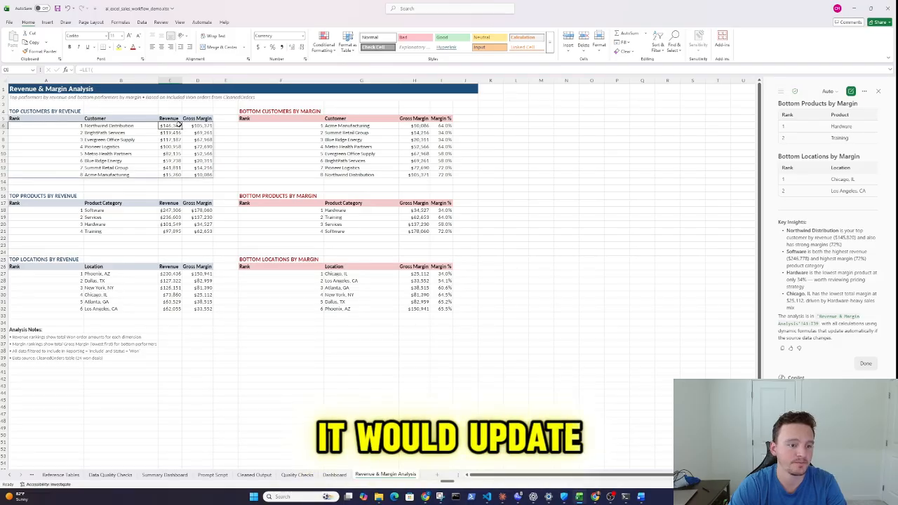
# Set the first order's Order Amount in Cleaned Output to 50000 and check the revenue and margin figures in the analysis.
pyautogui.click(331, 475)
pyautogui.click(300, 475)
pyautogui.click(259, 475)
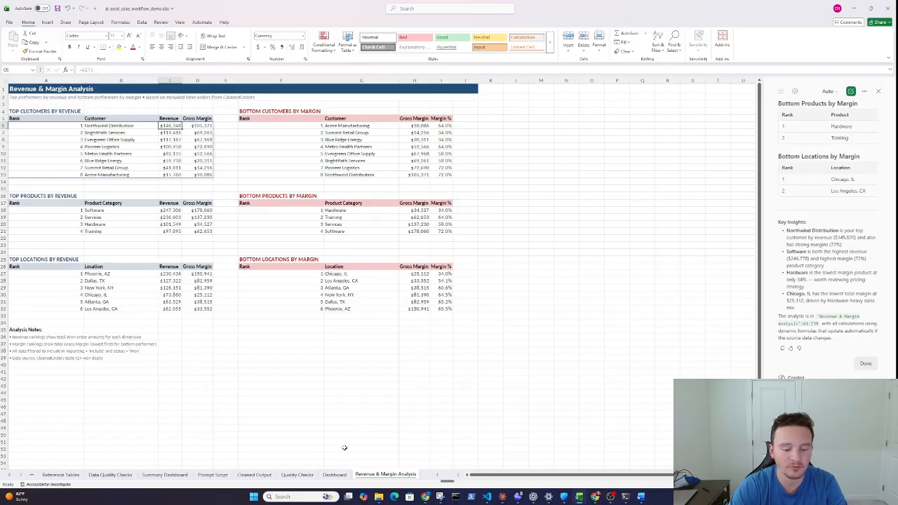
pyautogui.click(254, 475)
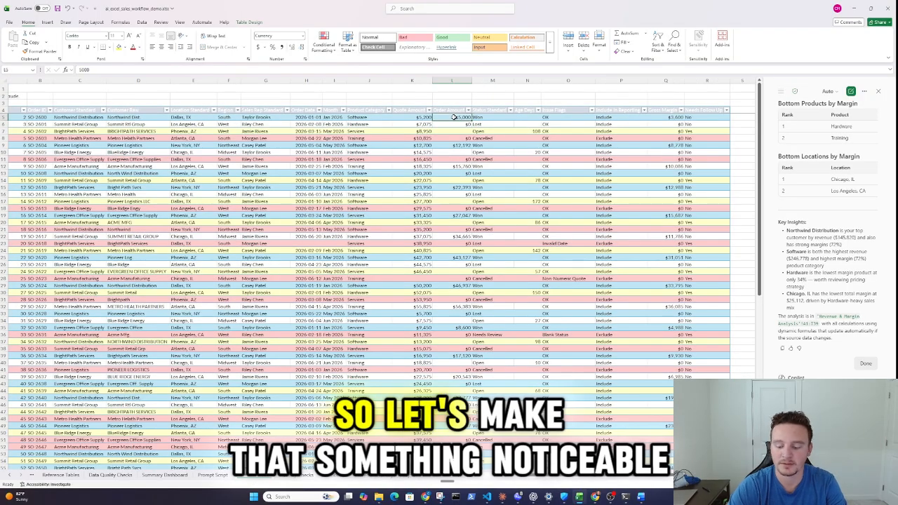
pyautogui.write('5000')
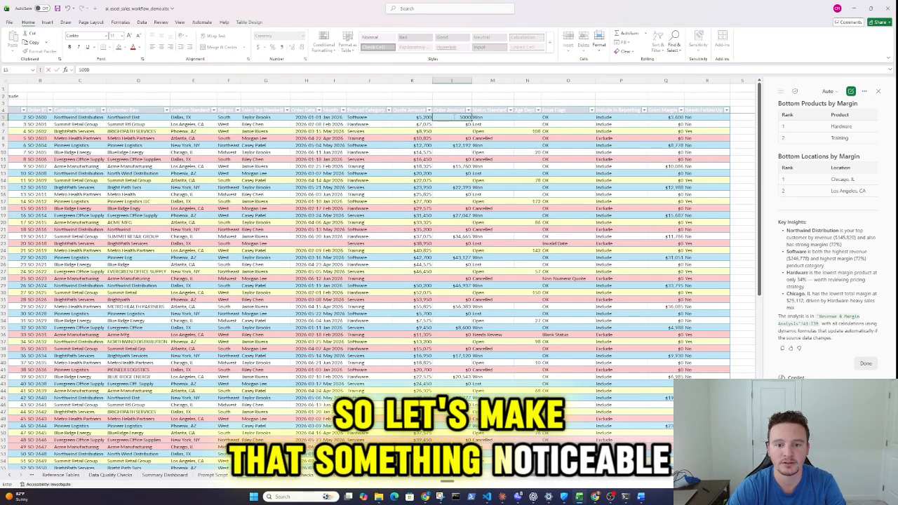
pyautogui.write('0')
pyautogui.click(491, 131)
pyautogui.click(403, 477)
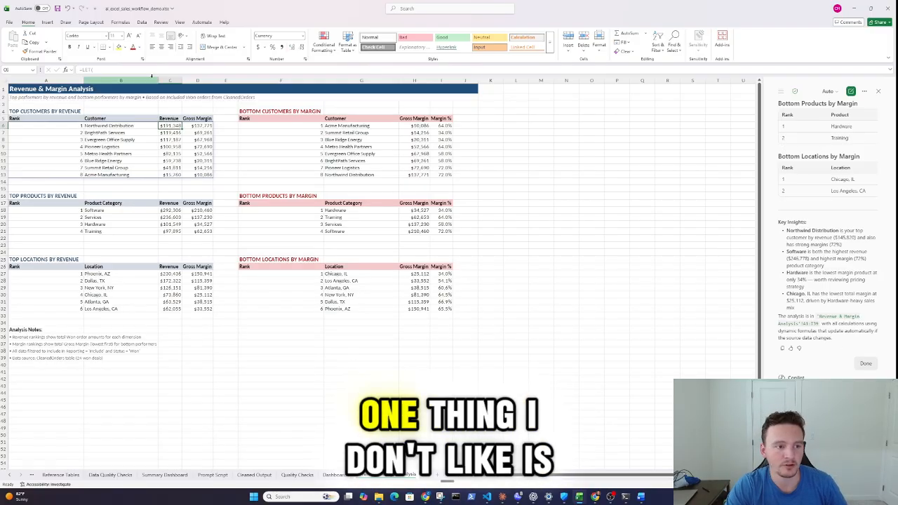
pyautogui.click(407, 125)
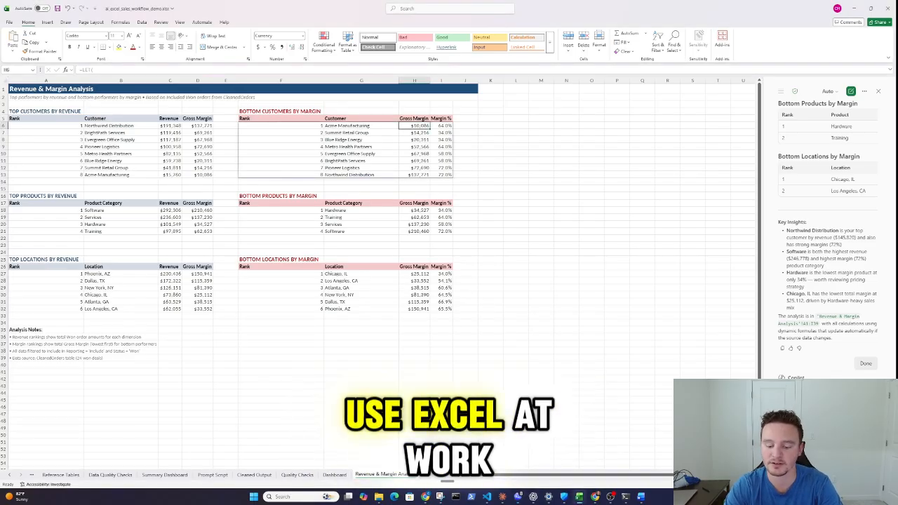
# Have Copilot create a PivotTable of total revenue by month and location, then review its summary and accept the result.
pyautogui.press('Return')
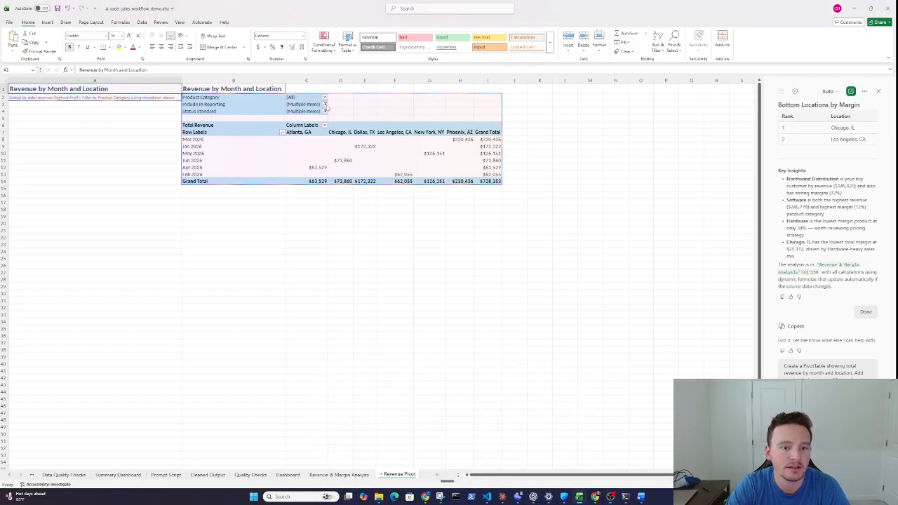
pyautogui.scroll(-10, 859, 296)
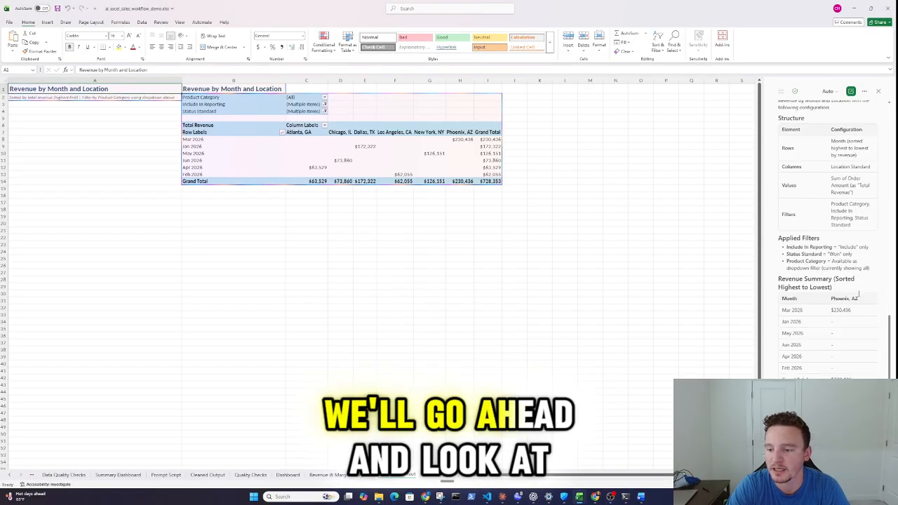
pyautogui.scroll(-2, 850, 311)
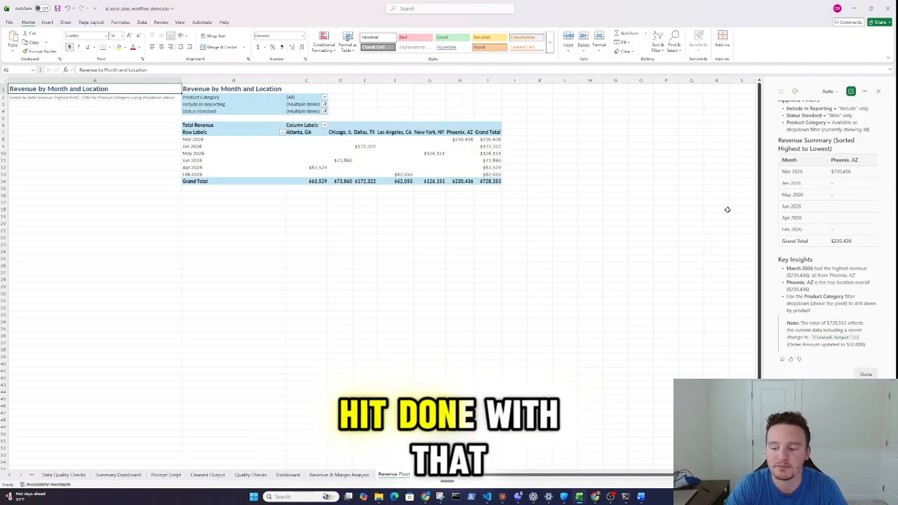
# Filter the revenue PivotTable to Status Standard Won and Include In Reporting Exclude.
pyautogui.click(325, 111)
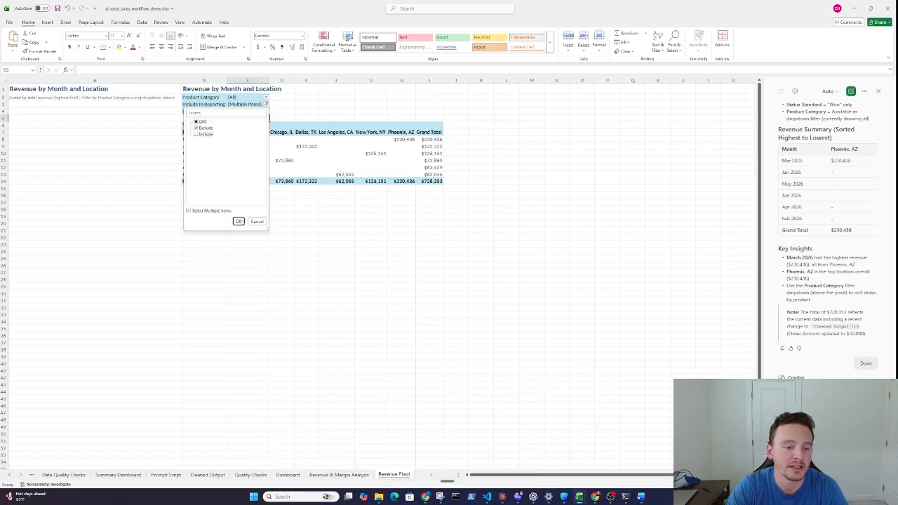
pyautogui.click(239, 221)
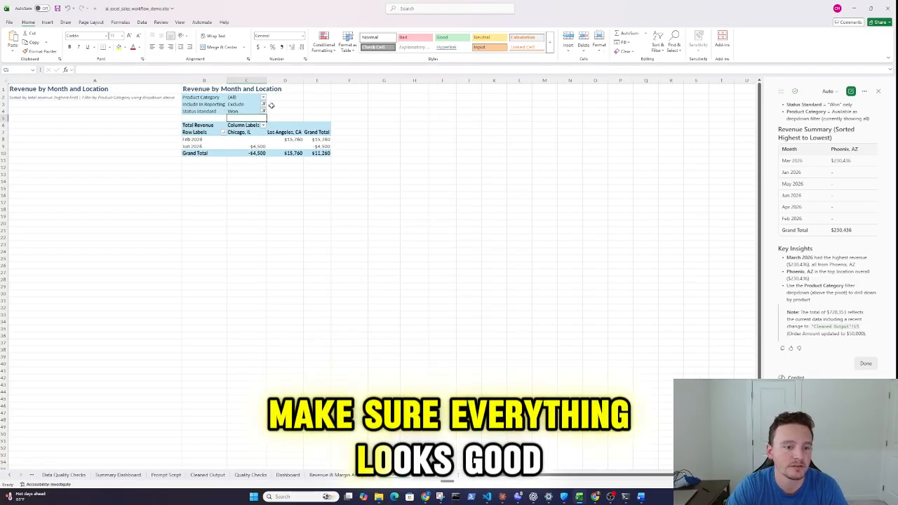